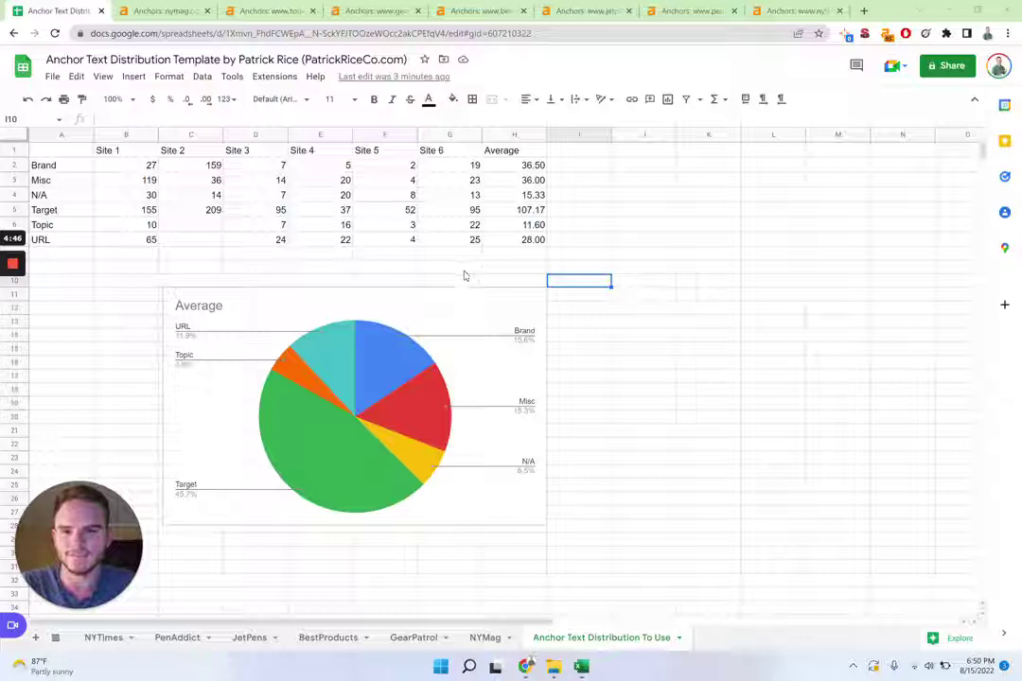
Review the A1:G6 per-site counts table, then look up 'best pens' in Ahrefs Keywords Explorer
mouse_move(71, 149)
mouse_down()
mouse_move(265, 148)
mouse_move(464, 224)
mouse_up()
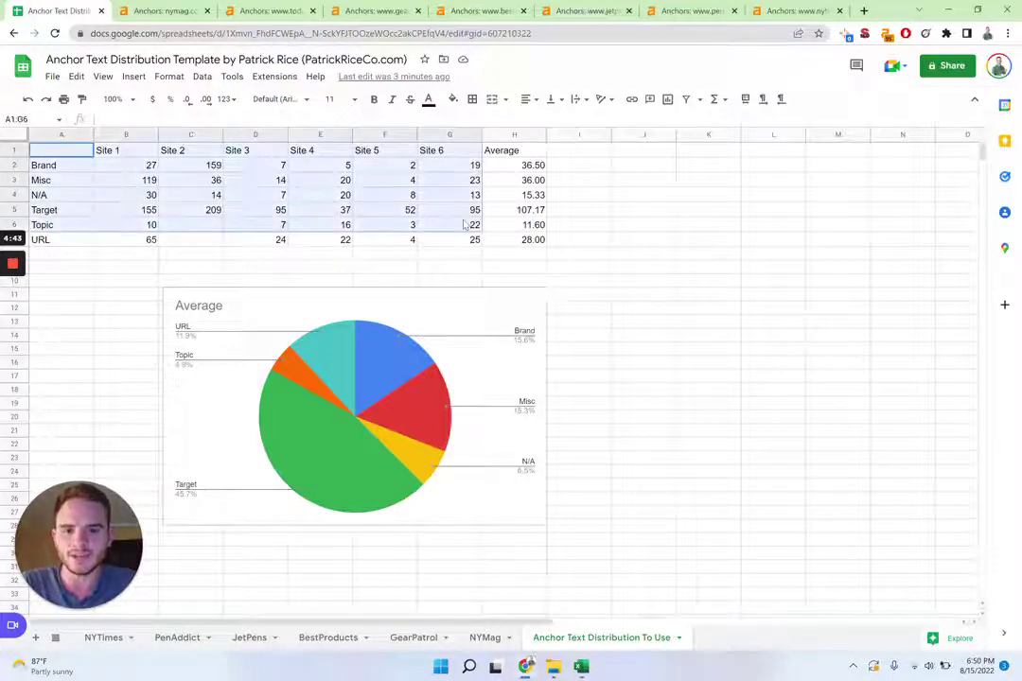
click(636, 295)
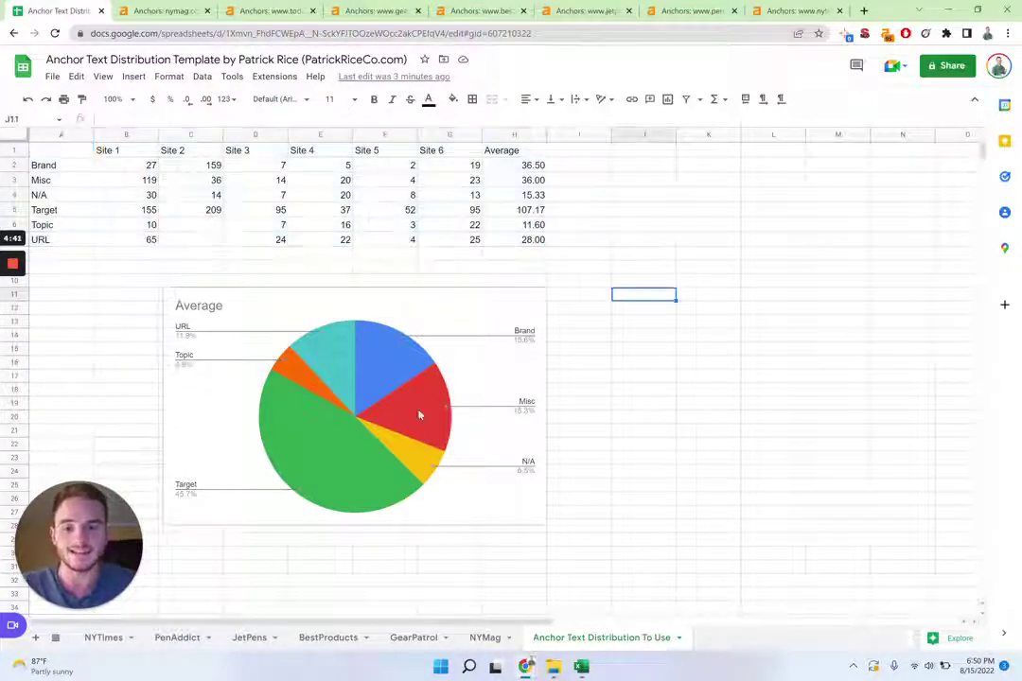
click(162, 12)
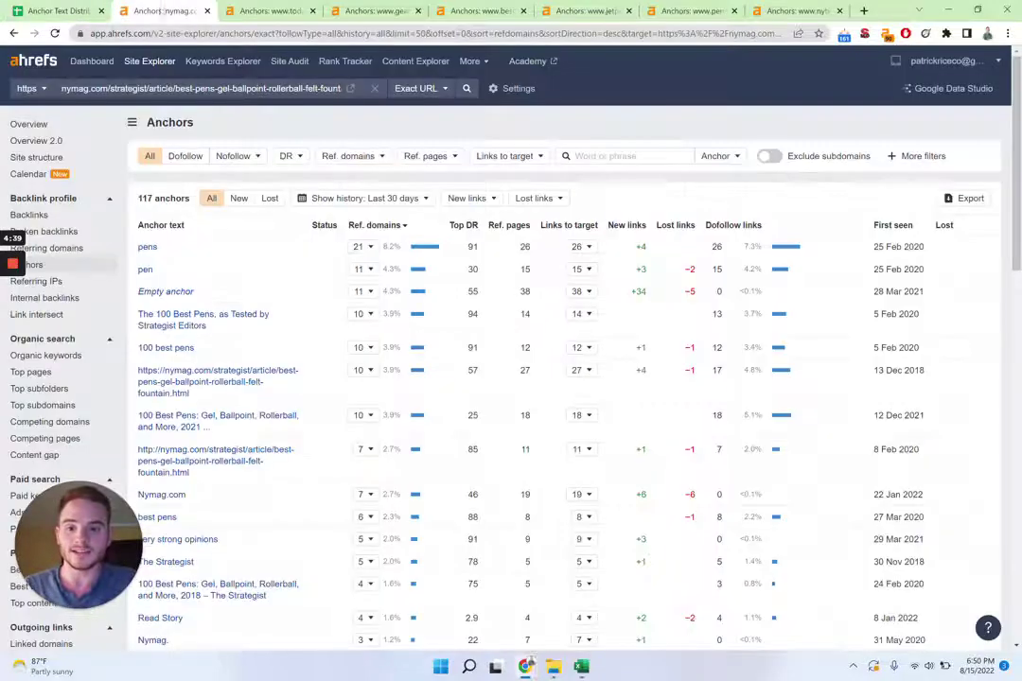
click(204, 64)
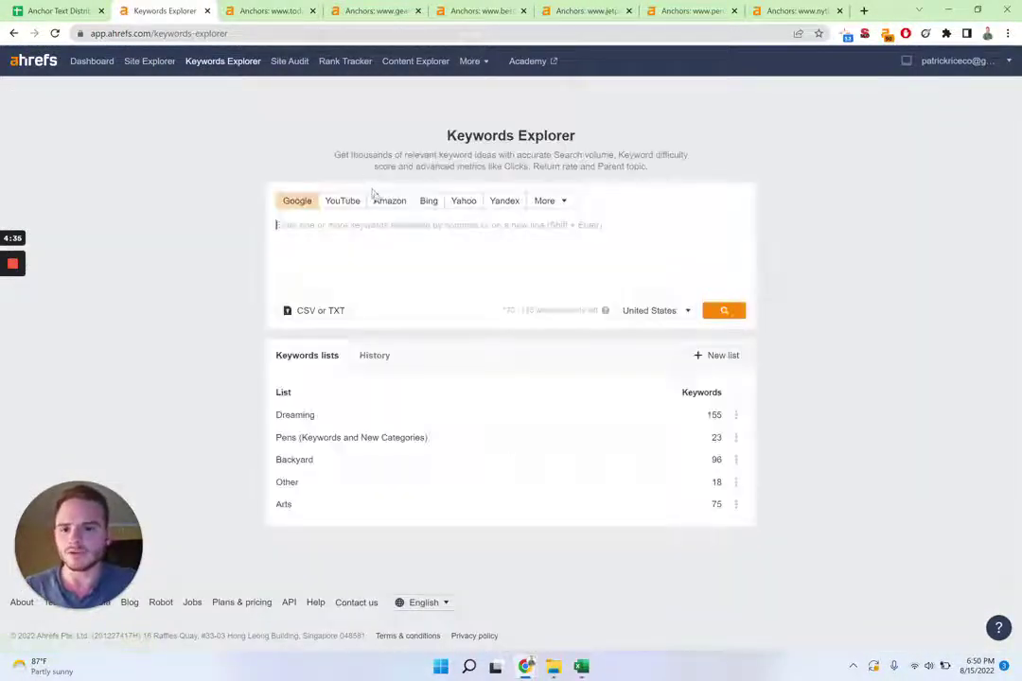
text(best pens)
key(Return)
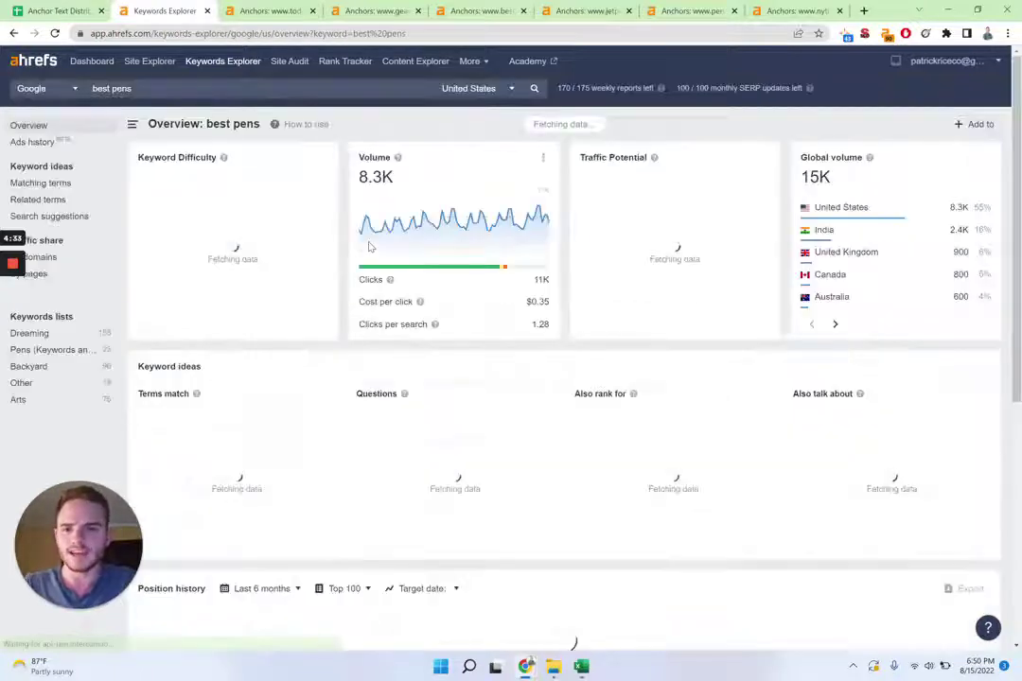
Google 'best pens' in a new tab placed third, and scroll through the ranking results
click(864, 10)
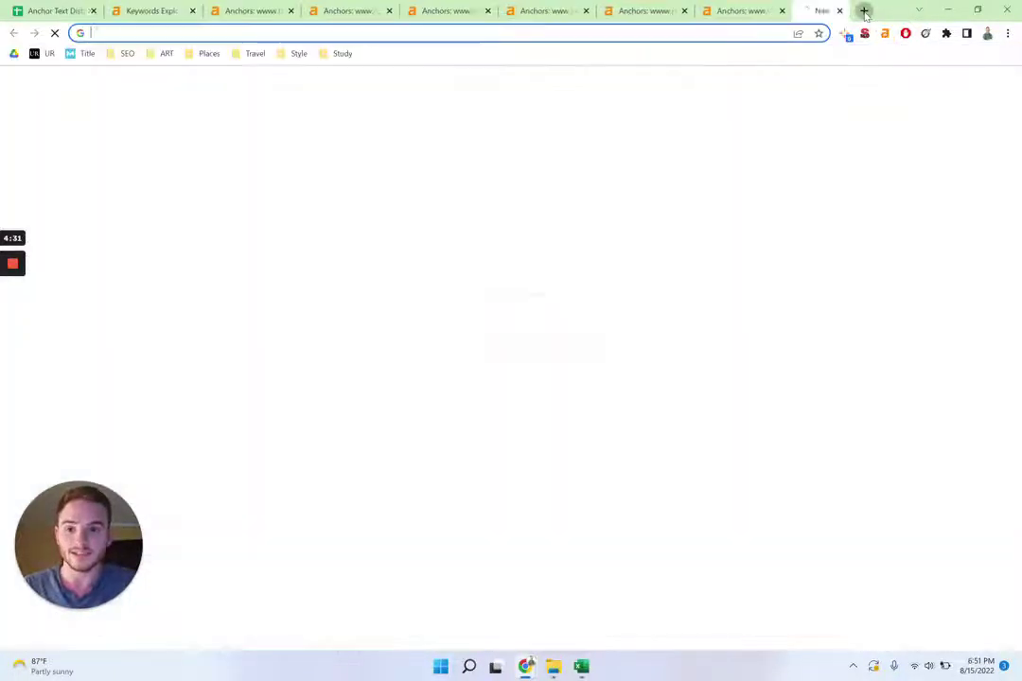
text(best pens)
key(Return)
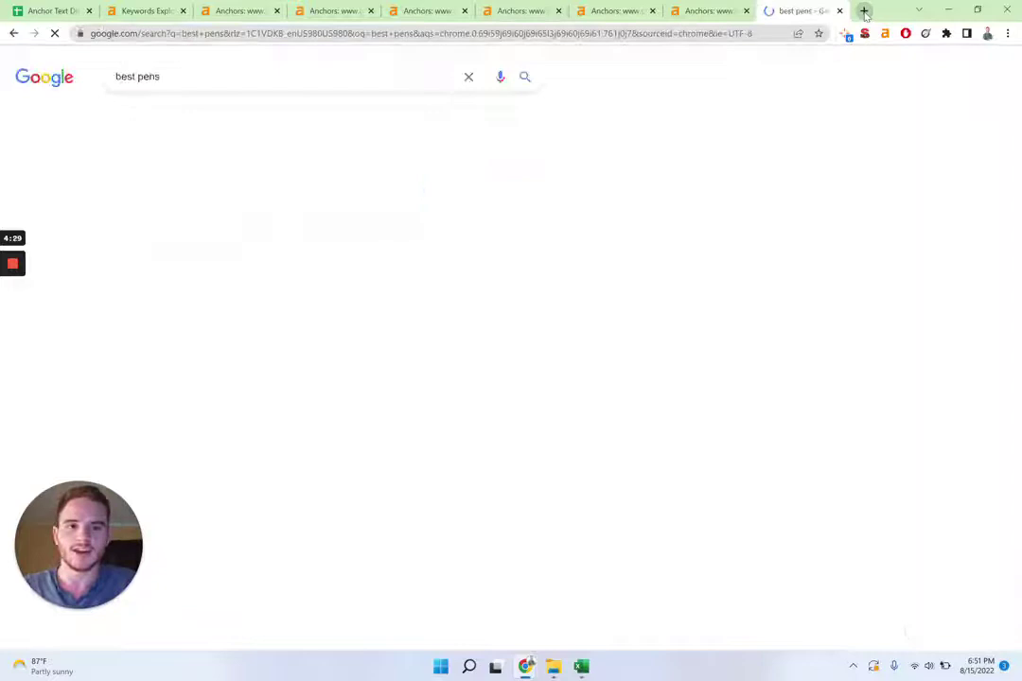
drag(815, 10, 272, 4)
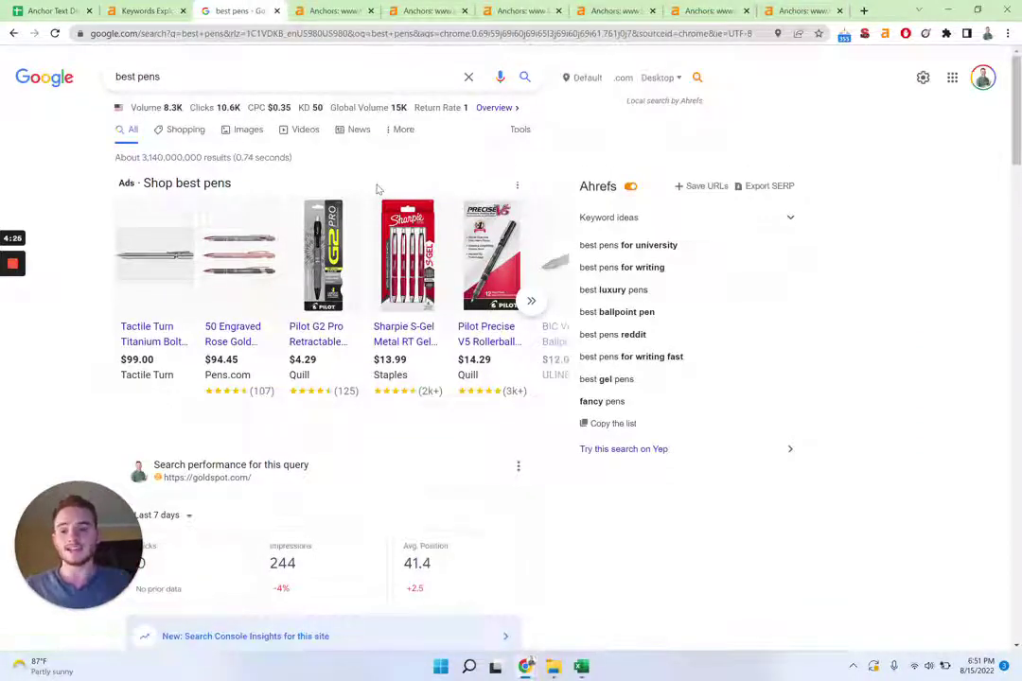
scroll(376, 189, down, 10)
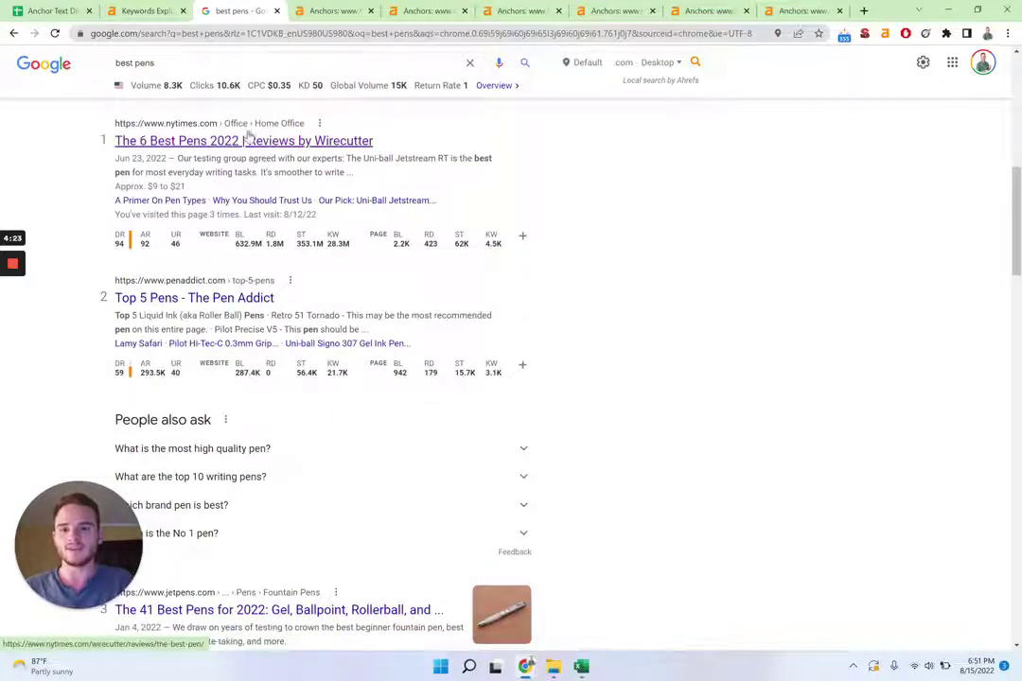
scroll(248, 137, down, 7)
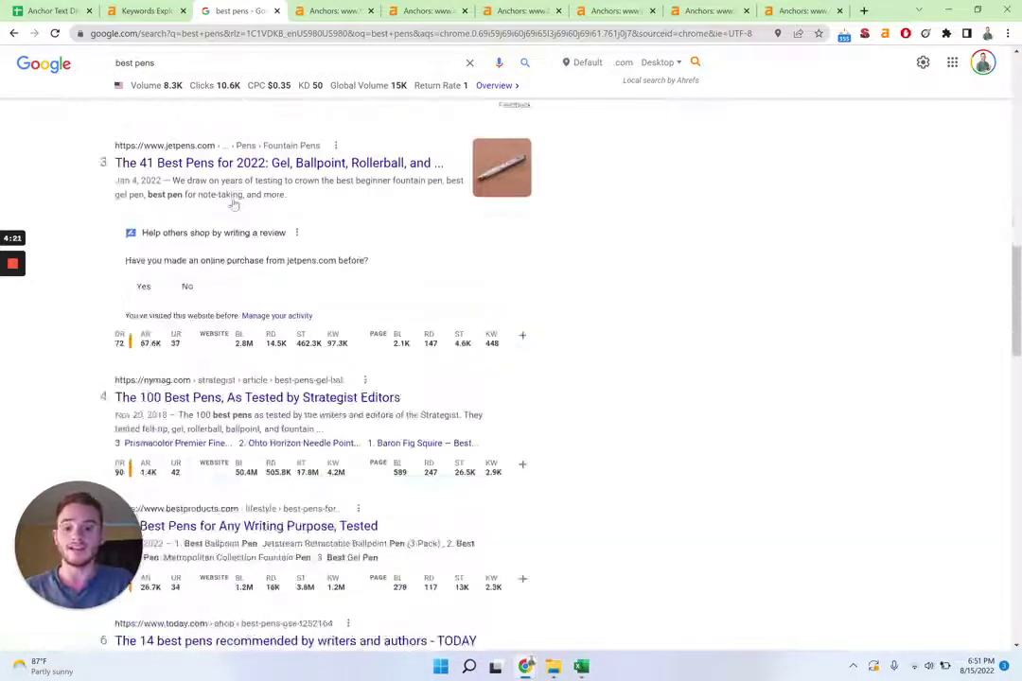
scroll(238, 192, down, 10)
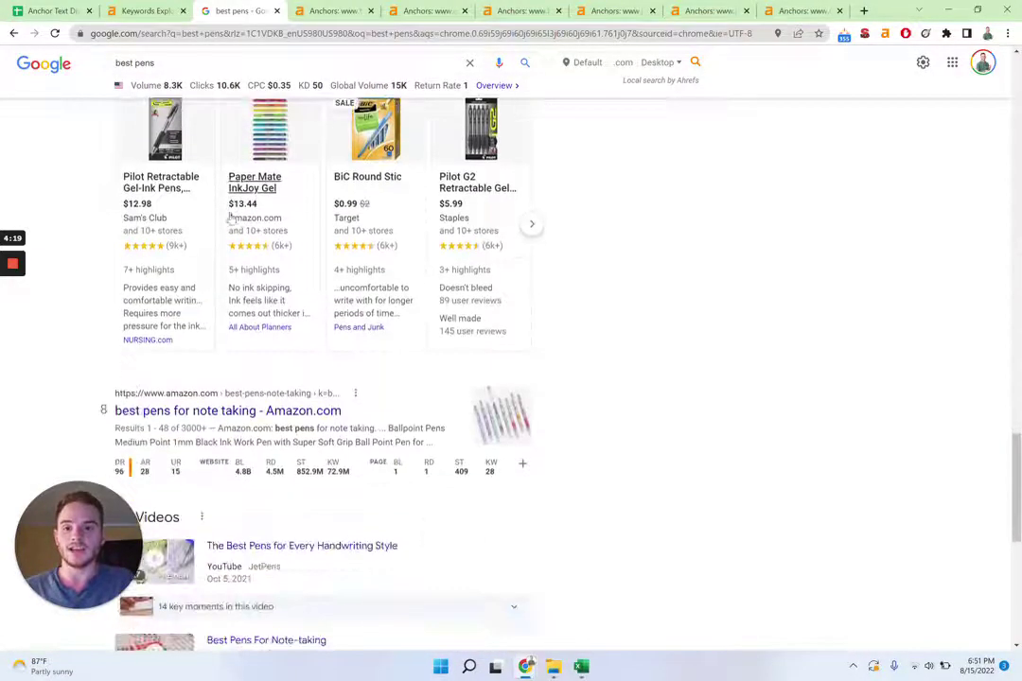
Back on the 'best pens' overview, inspect the nytimes and penaddict ranking URLs, then close that tab
key(ctrl+shift+Tab)
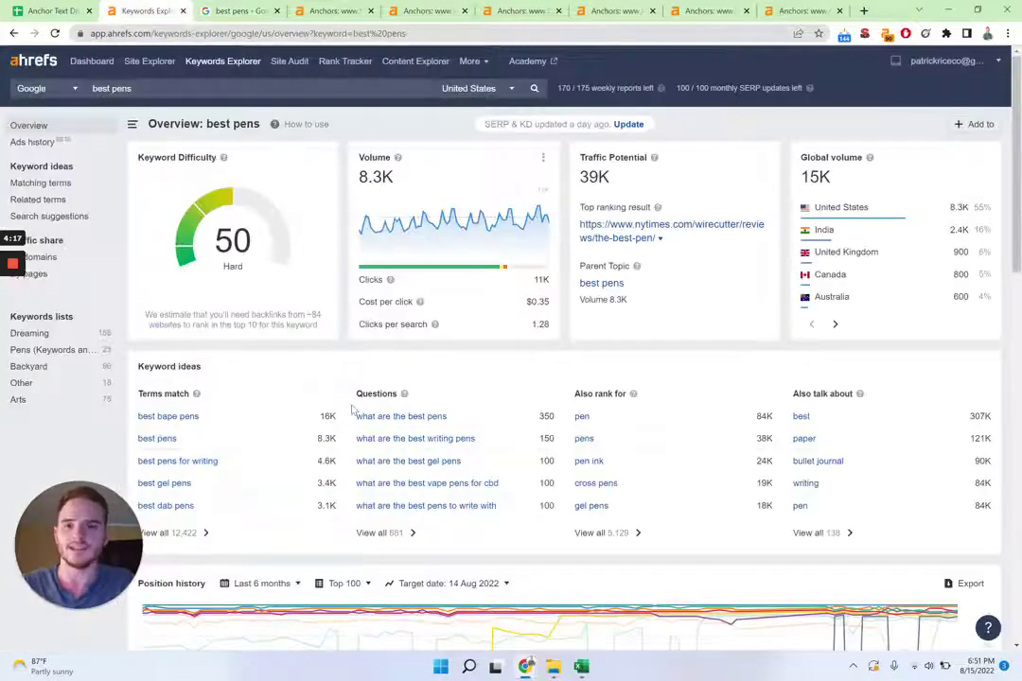
scroll(349, 320, down, 6)
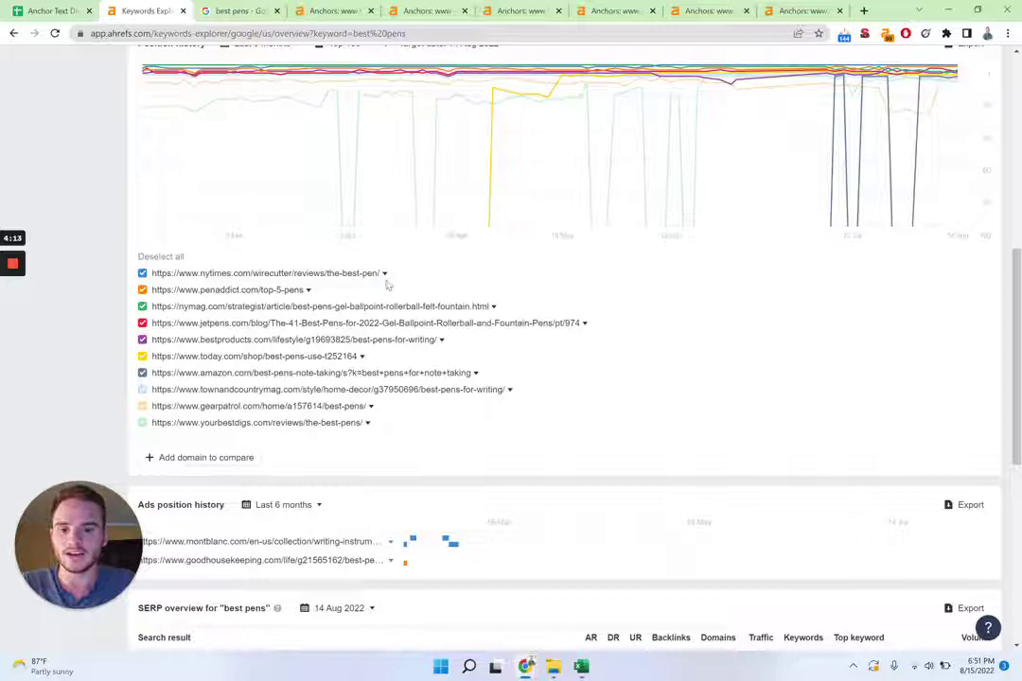
click(384, 274)
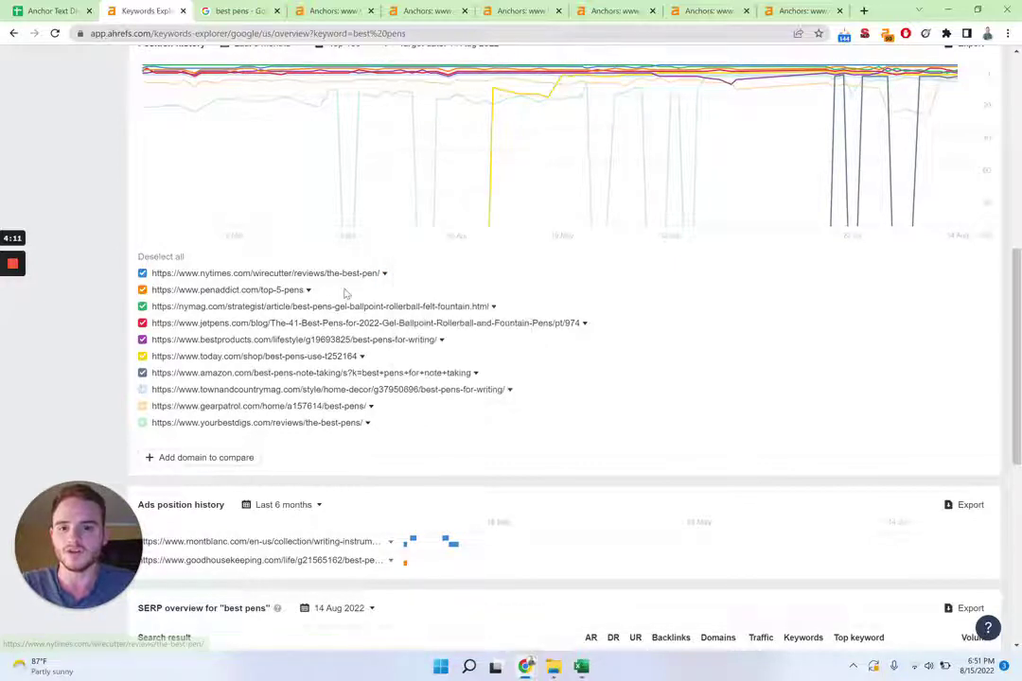
click(307, 290)
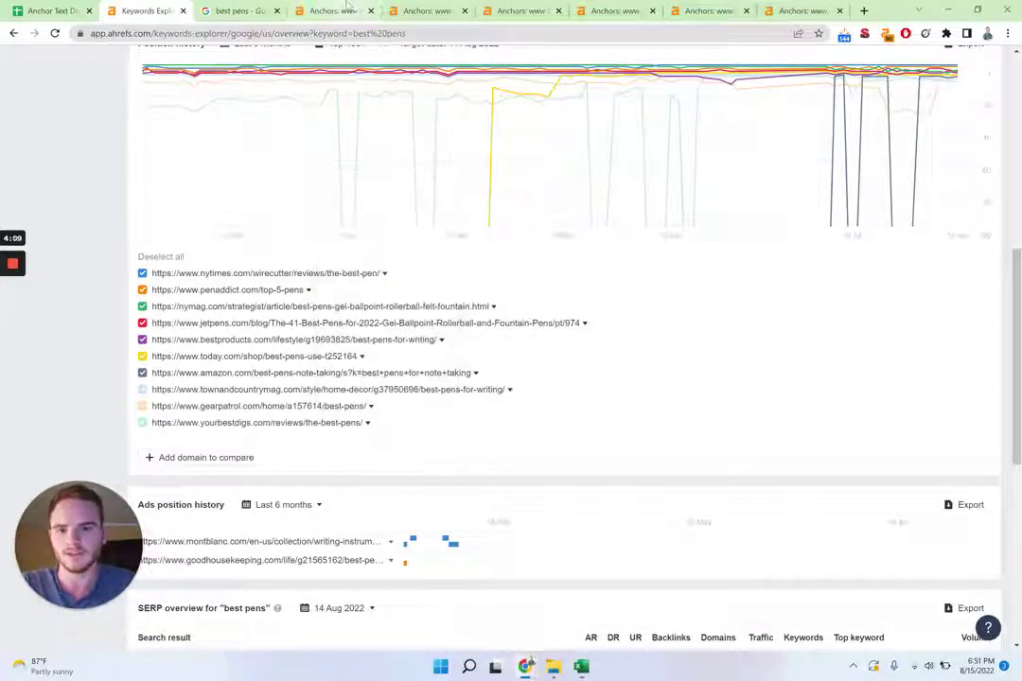
middle_click(147, 13)
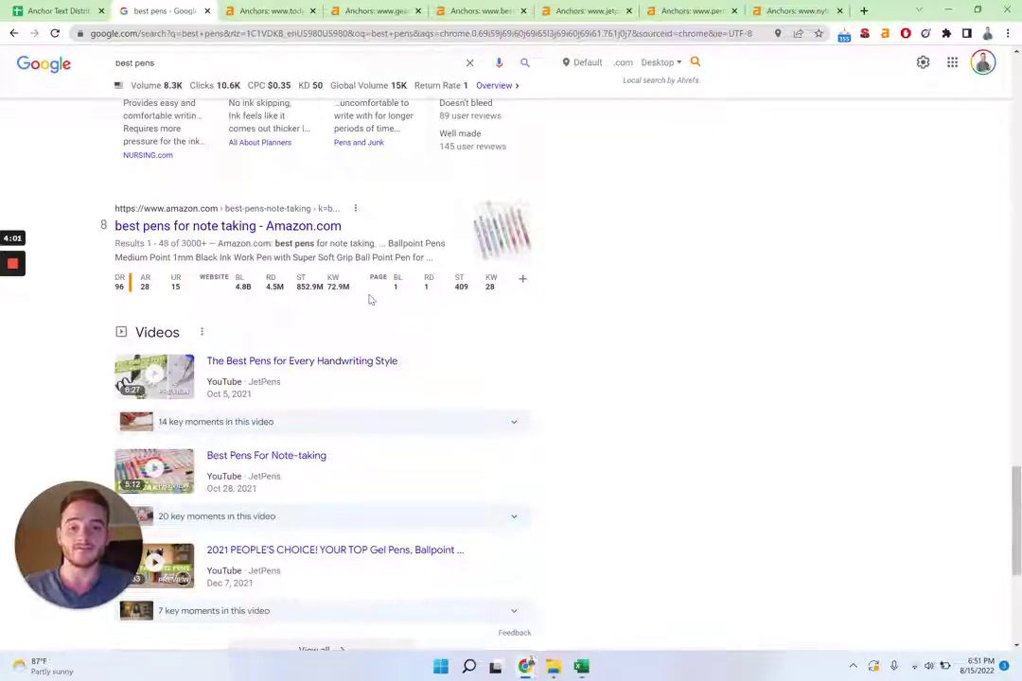
Cycle through the today, penaddict, jetpens, bestproducts and gearpatrol anchors reports, ending on nytimes' 121 anchors
click(261, 9)
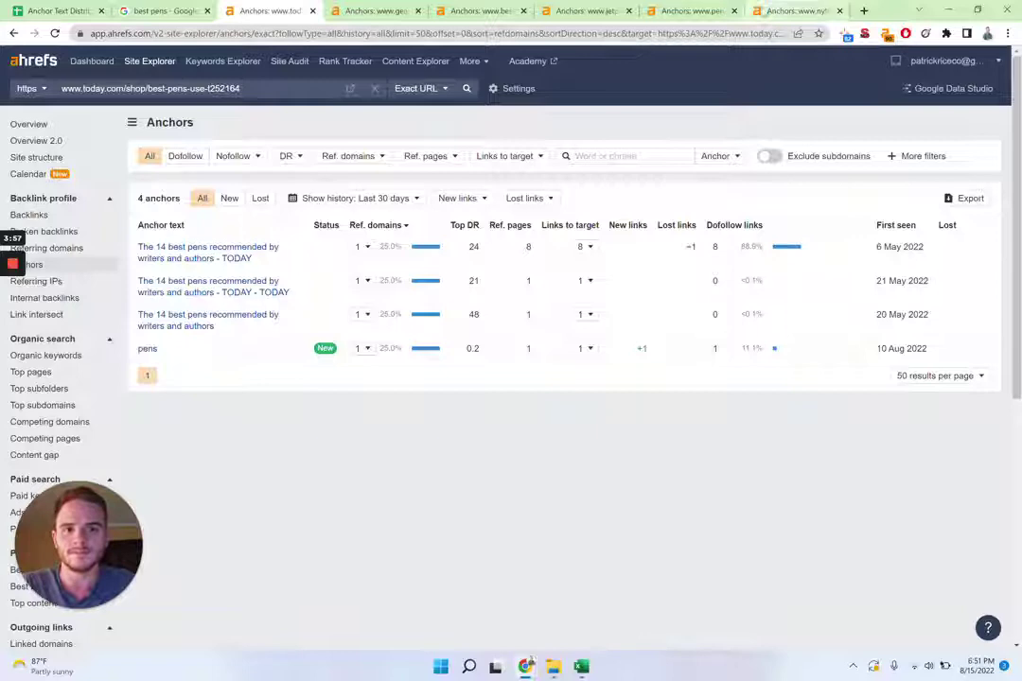
click(795, 10)
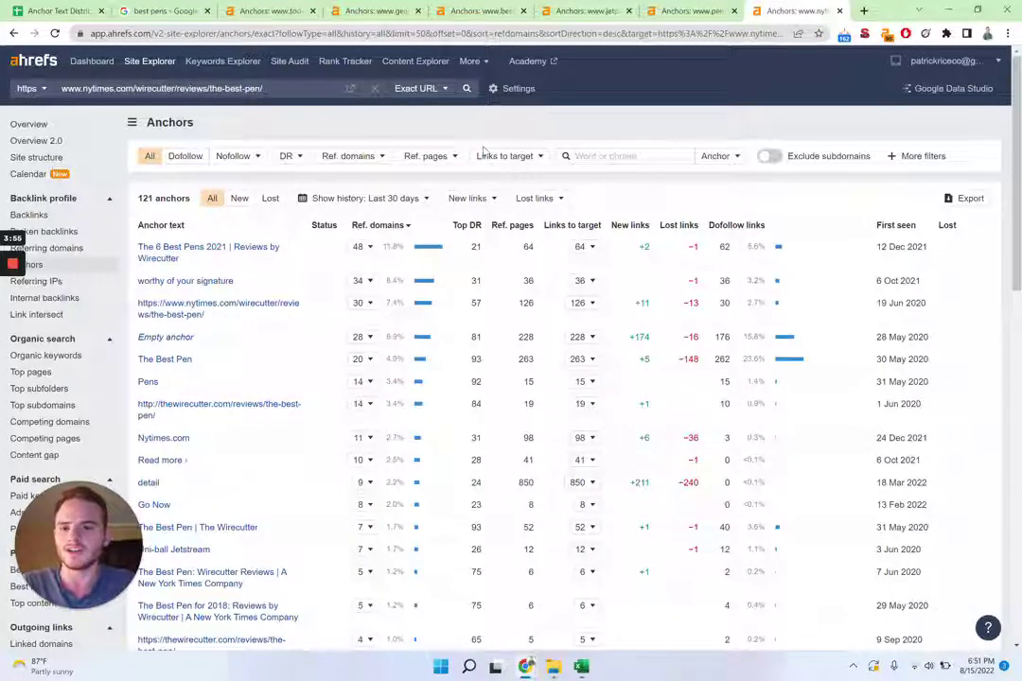
click(705, 10)
click(596, 11)
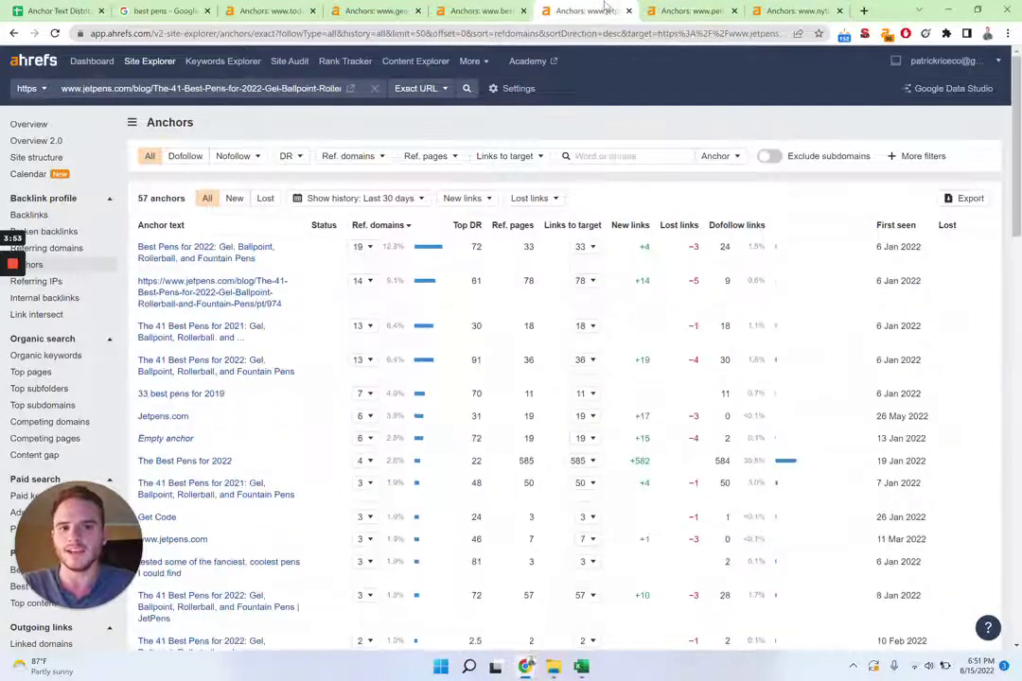
click(477, 10)
click(374, 10)
click(771, 10)
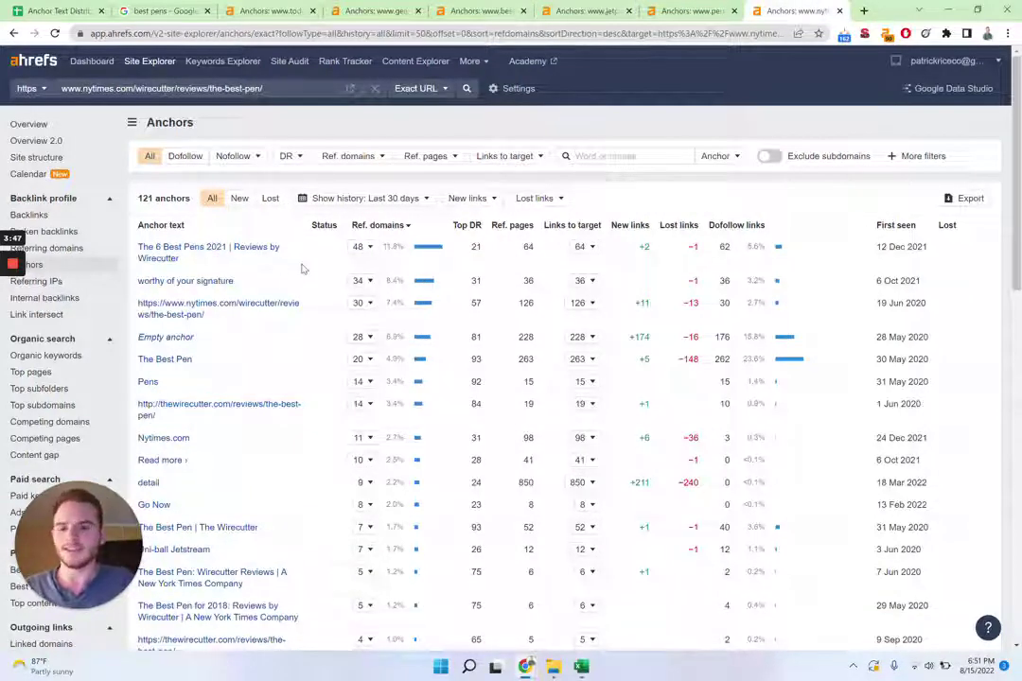
triple_click(161, 257)
click(210, 267)
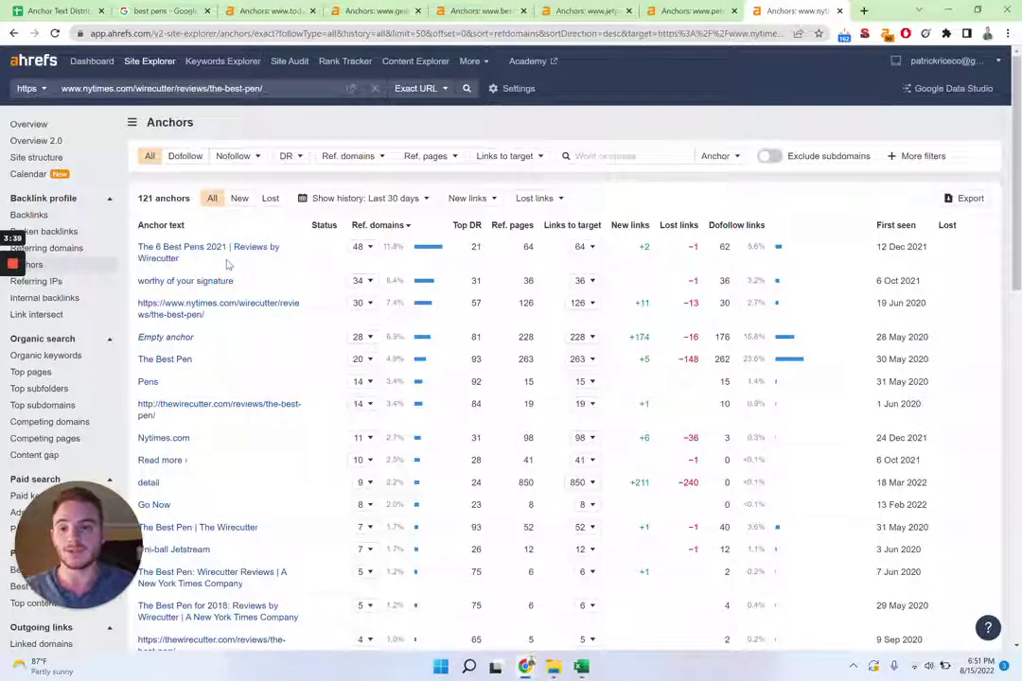
triple_click(218, 89)
drag(217, 90, 741, 7)
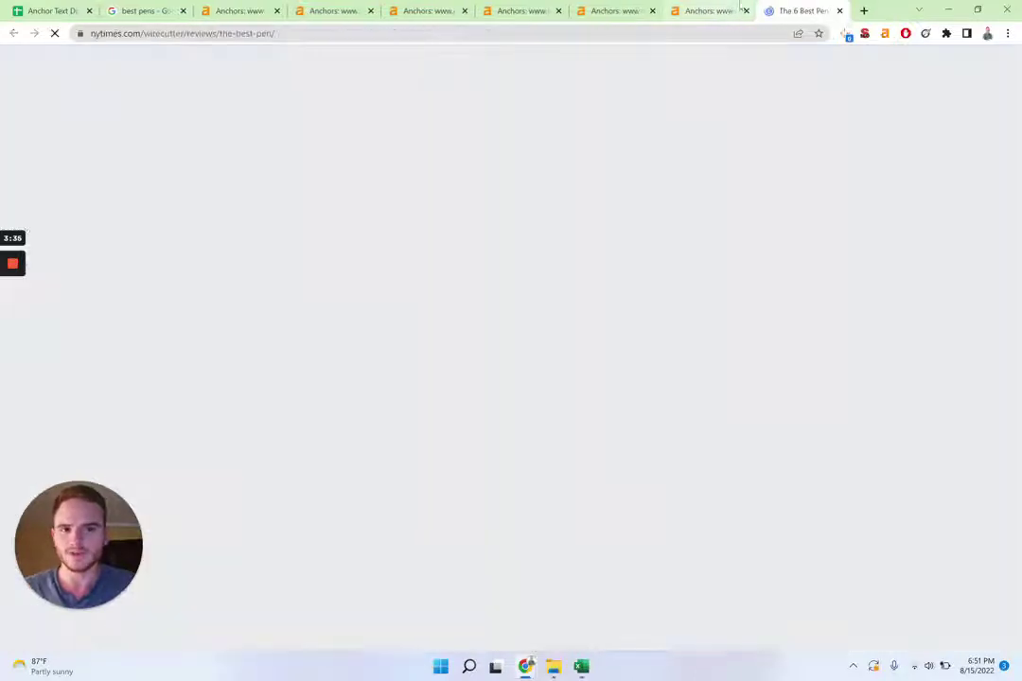
click(724, 8)
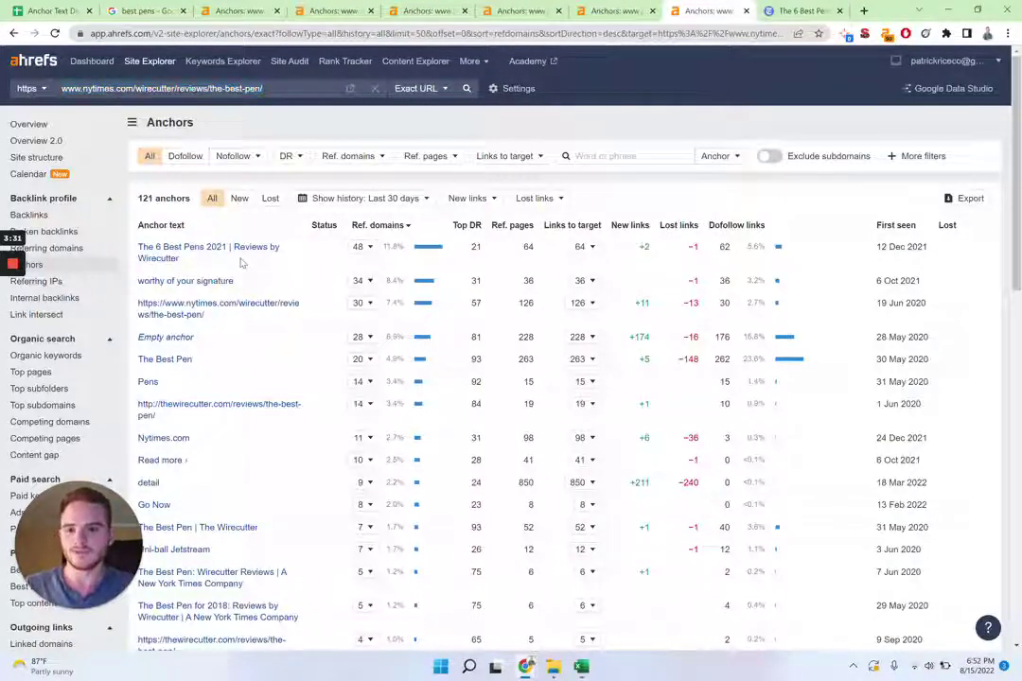
drag(241, 263, 142, 248)
click(187, 270)
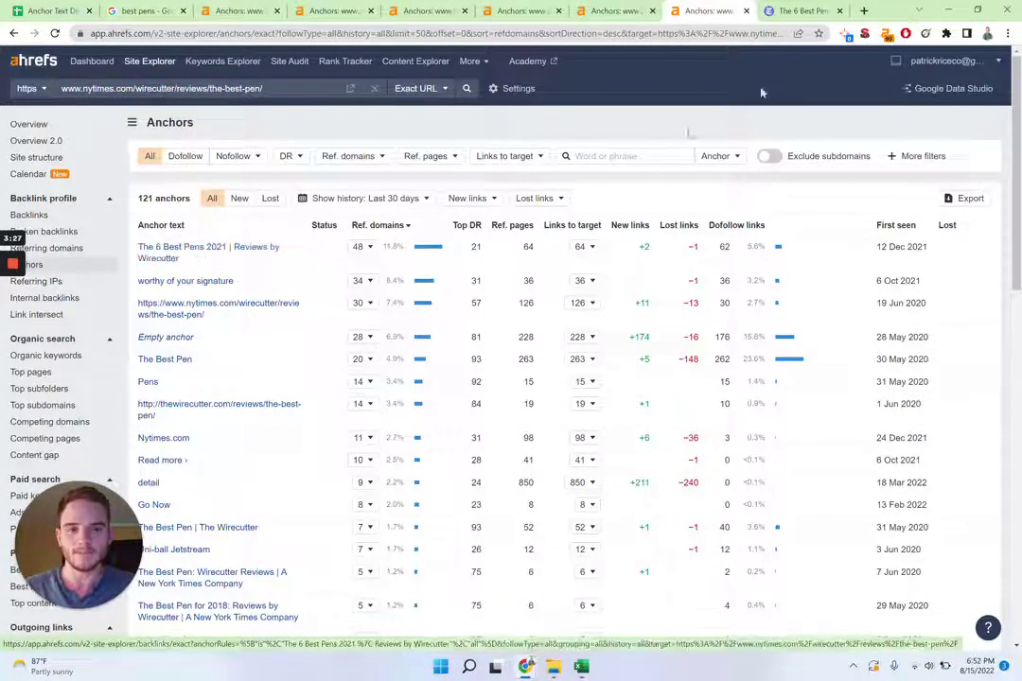
click(802, 9)
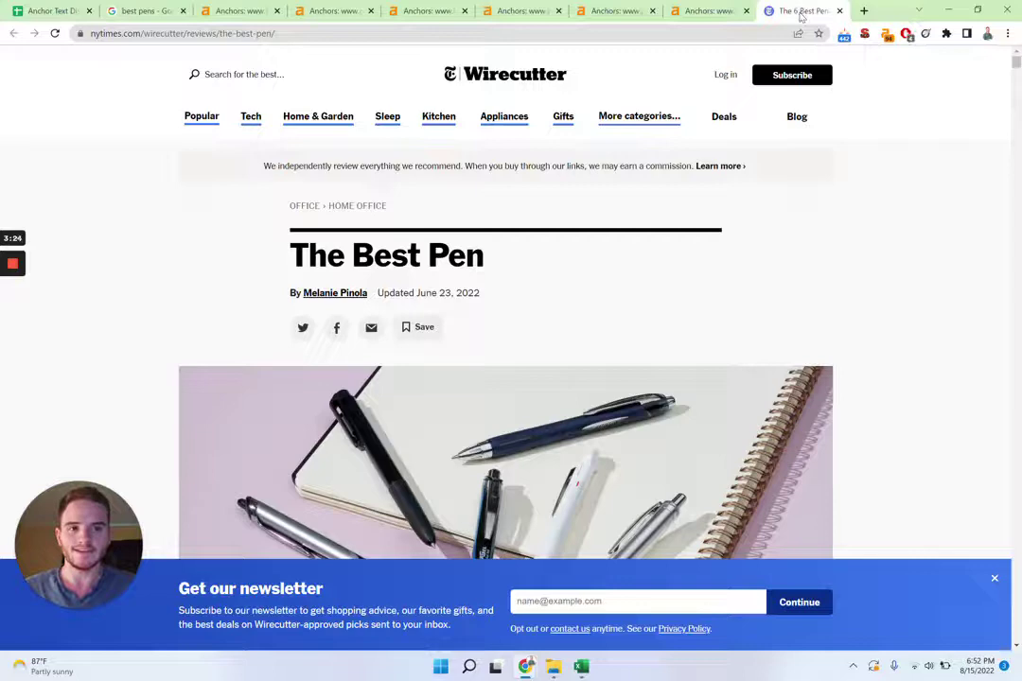
click(839, 10)
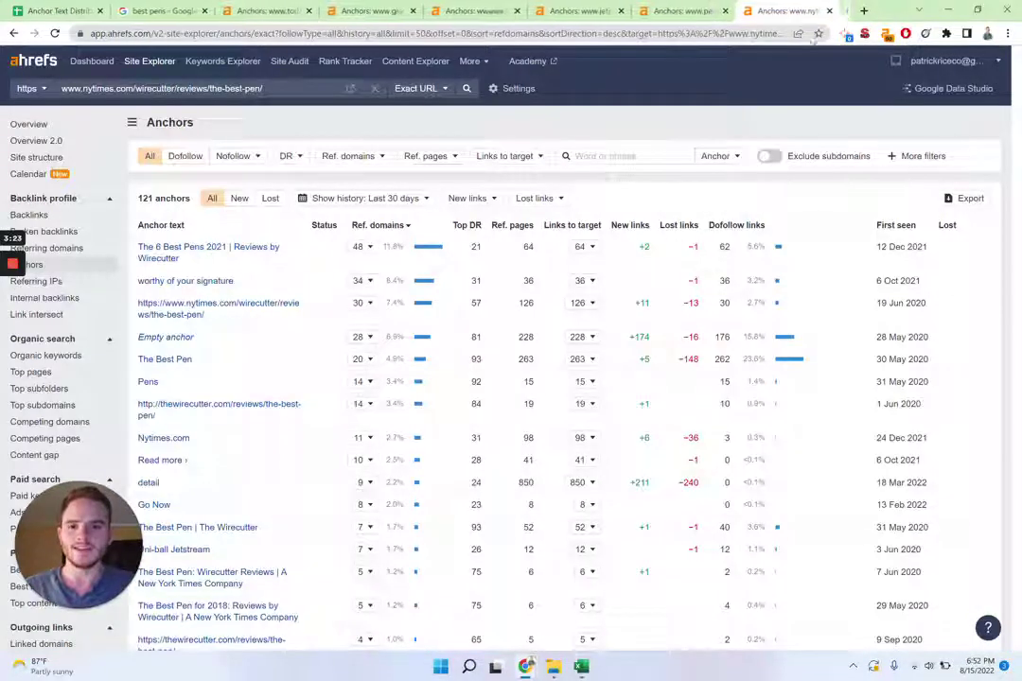
Flip through the penaddict, jetpens, bestproducts, gearpatrol and today.com anchors reports back to nytimes
click(696, 10)
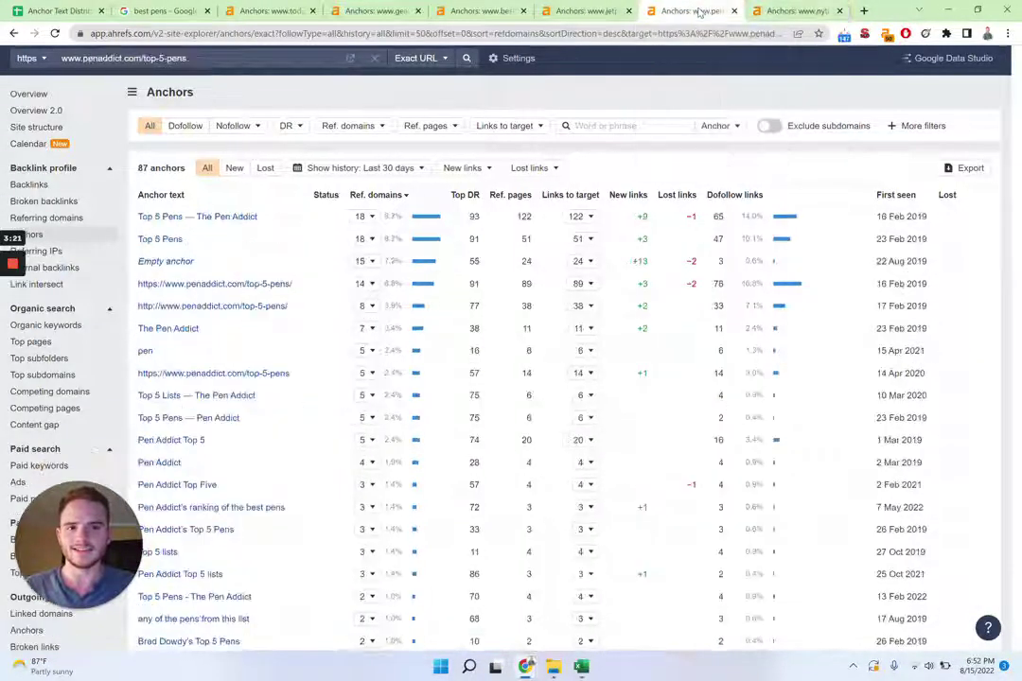
click(579, 11)
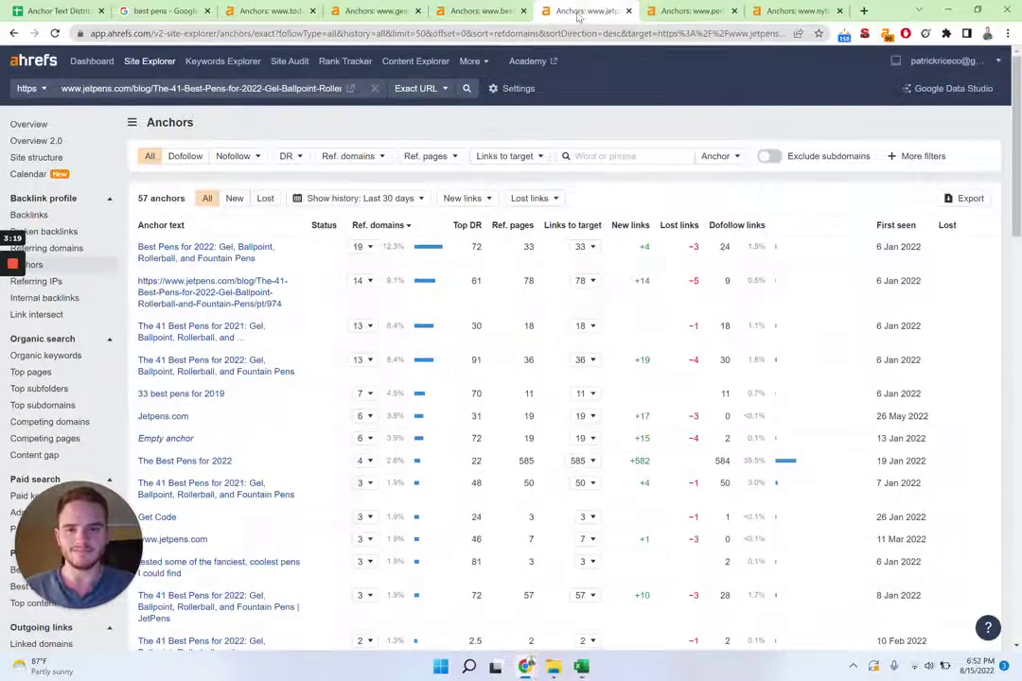
click(484, 11)
click(376, 10)
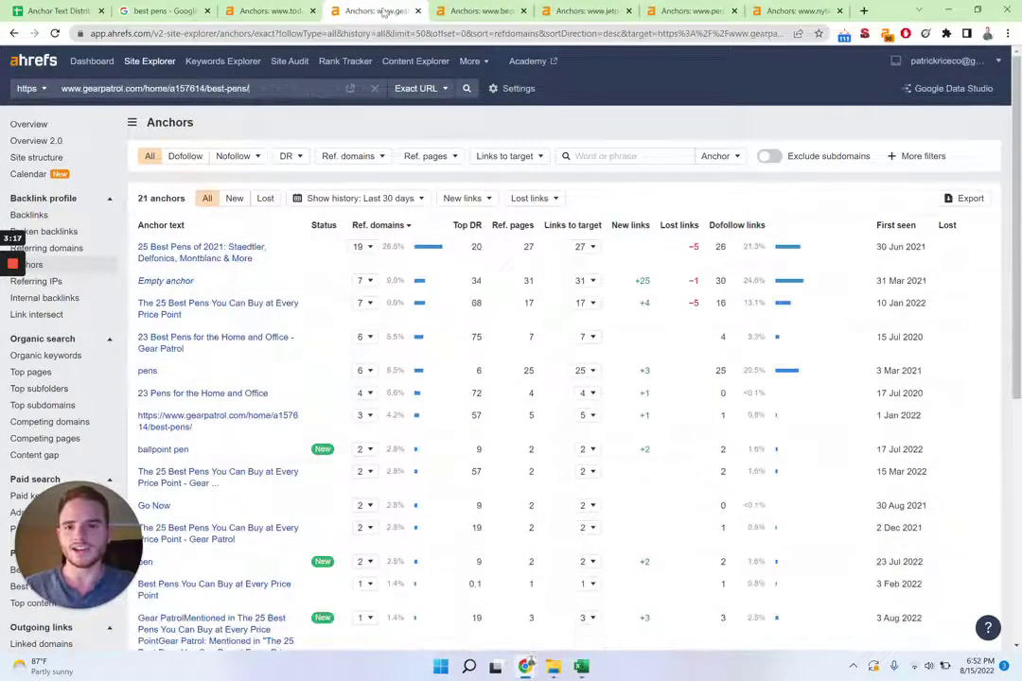
click(282, 12)
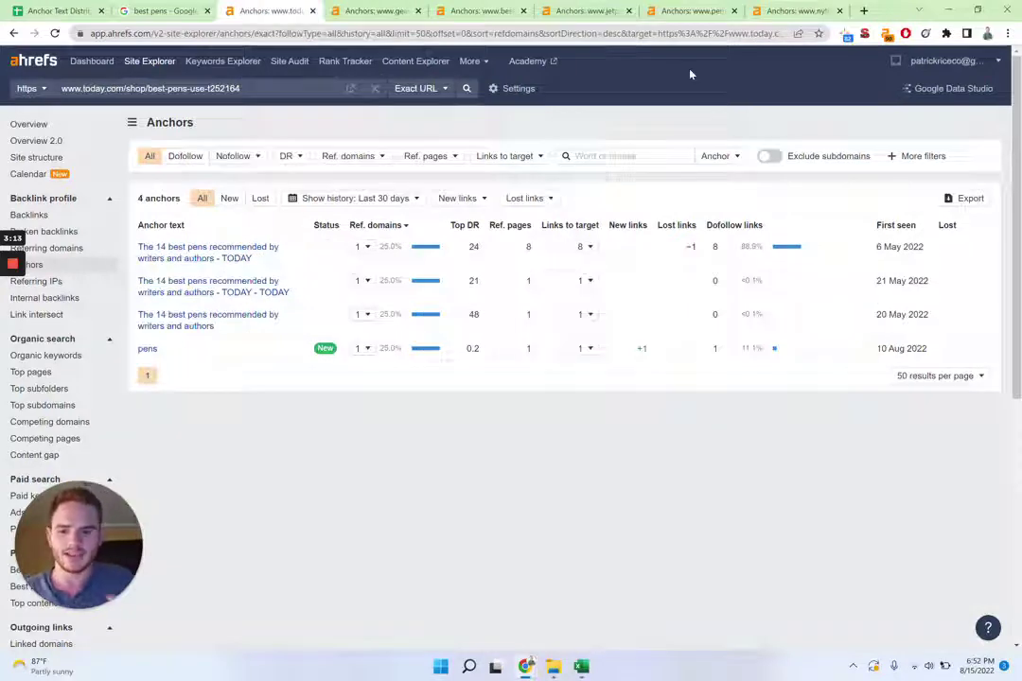
click(795, 10)
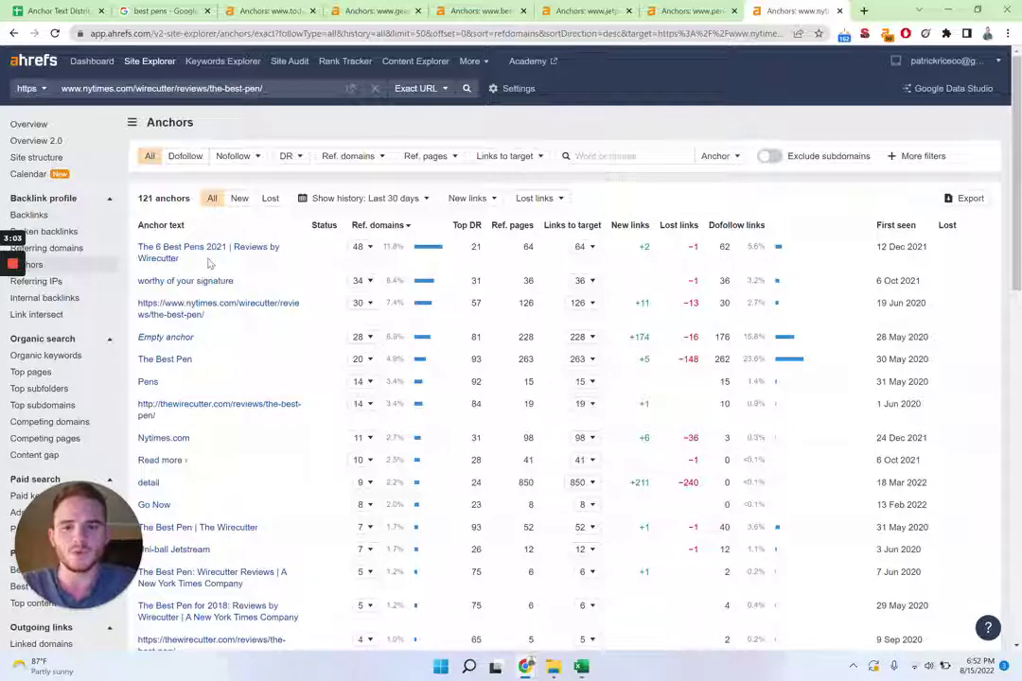
Inspect the top anchor 'The 6 Best Pens 2021 | Reviews by Wirecutter' and scroll the anchors table
drag(210, 264, 139, 245)
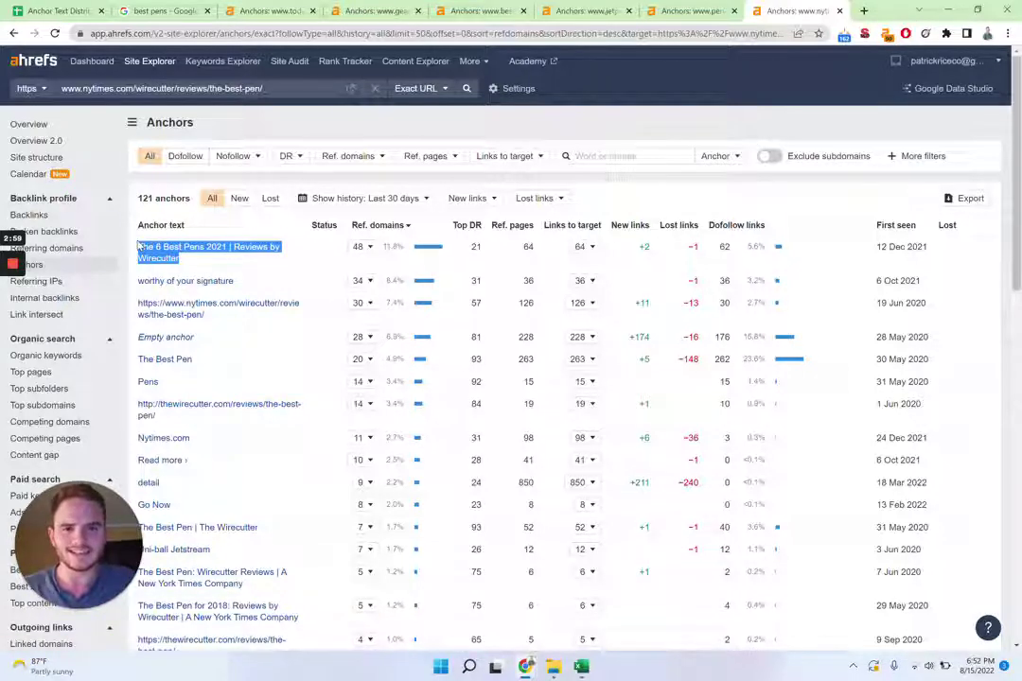
click(204, 266)
triple_click(241, 265)
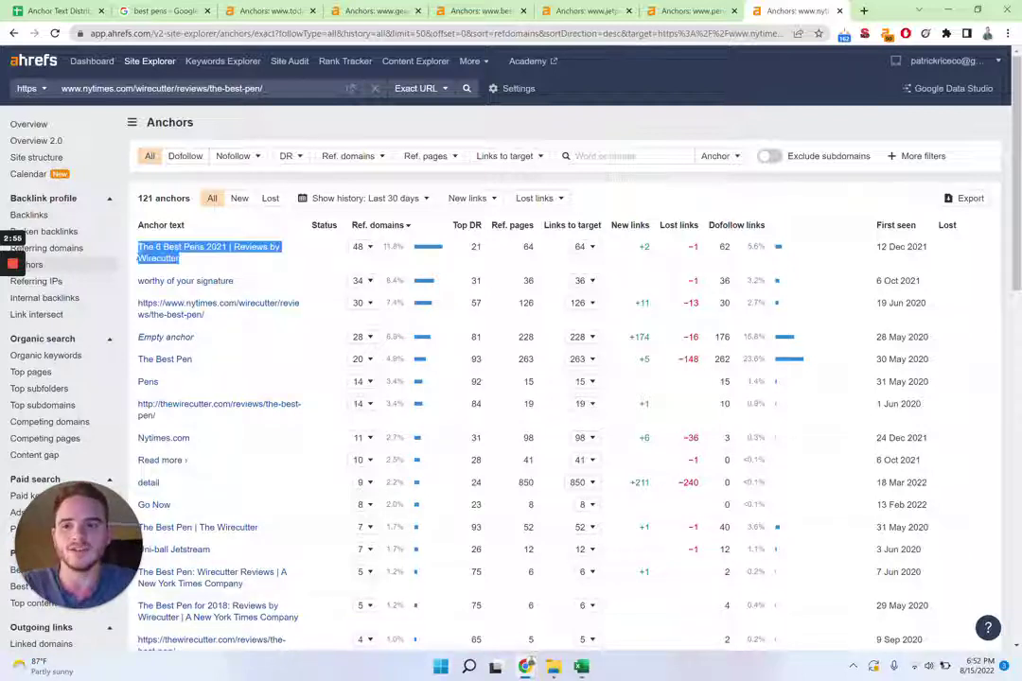
click(210, 265)
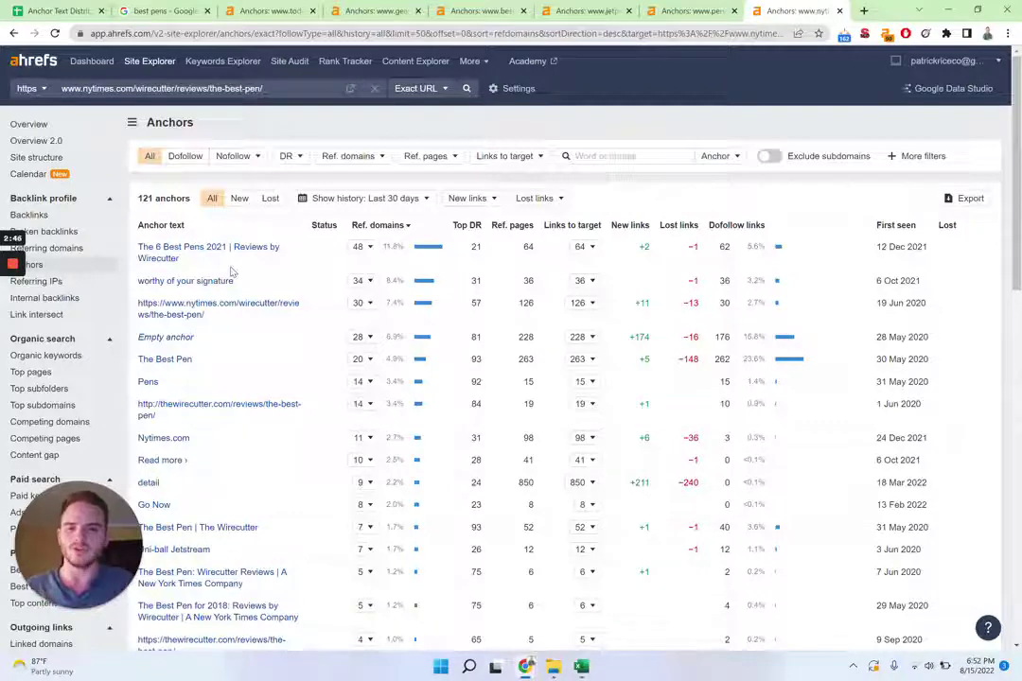
key(ctrl+a)
click(300, 282)
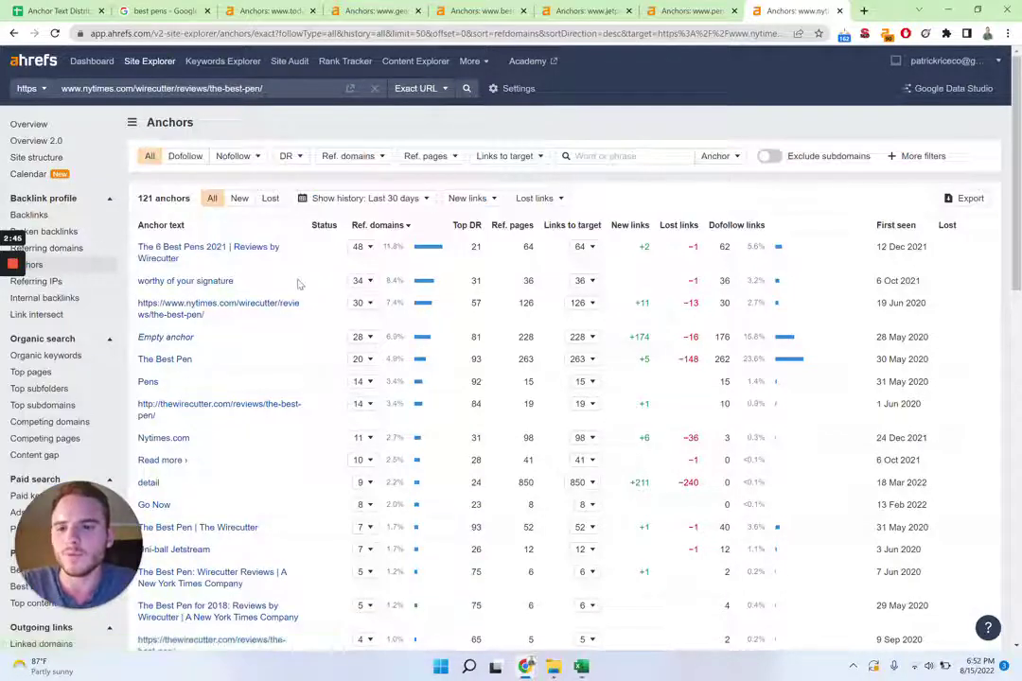
scroll(339, 285, down, 15)
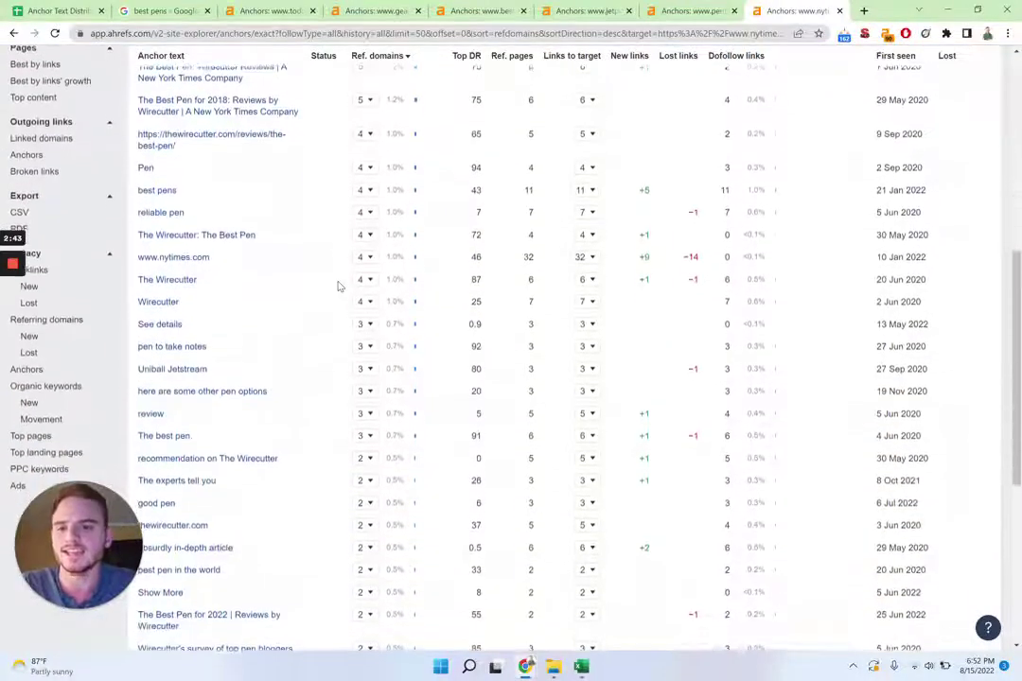
scroll(339, 286, down, 5)
scroll(339, 286, up, 20)
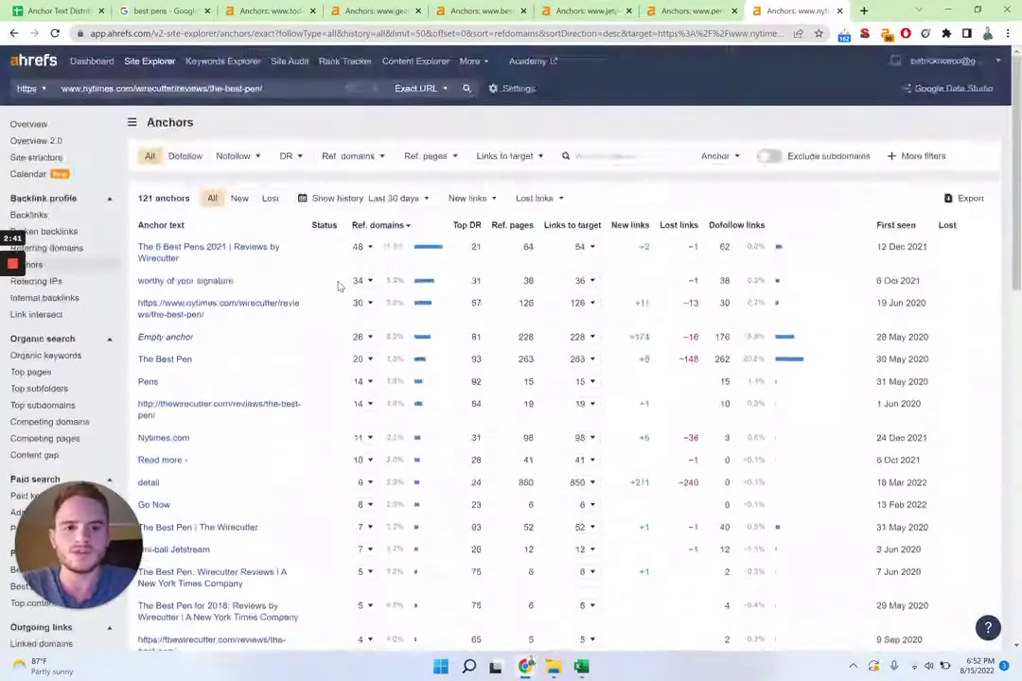
Export all 121 Wirecutter anchors to CSV, then export the Pen Addict anchors as well
click(965, 197)
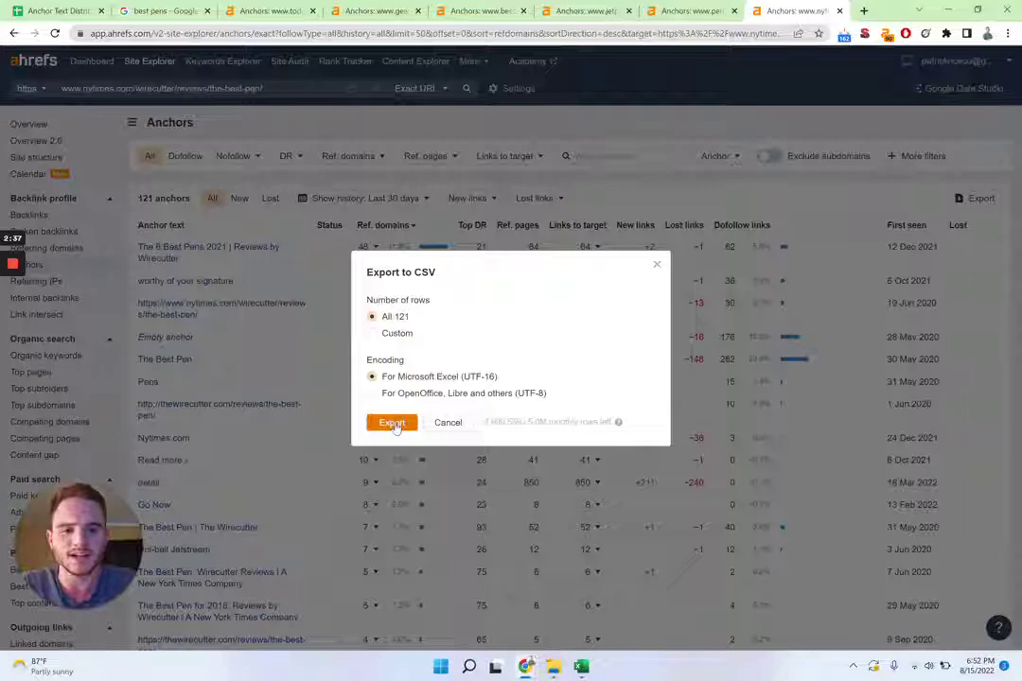
click(656, 264)
click(683, 10)
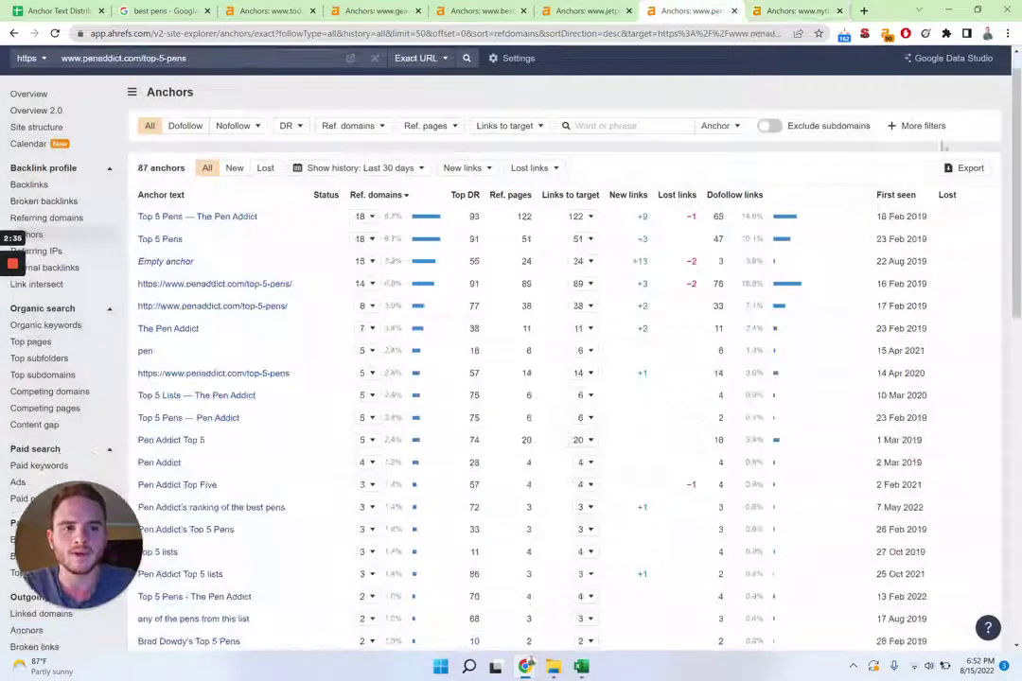
click(965, 167)
click(392, 422)
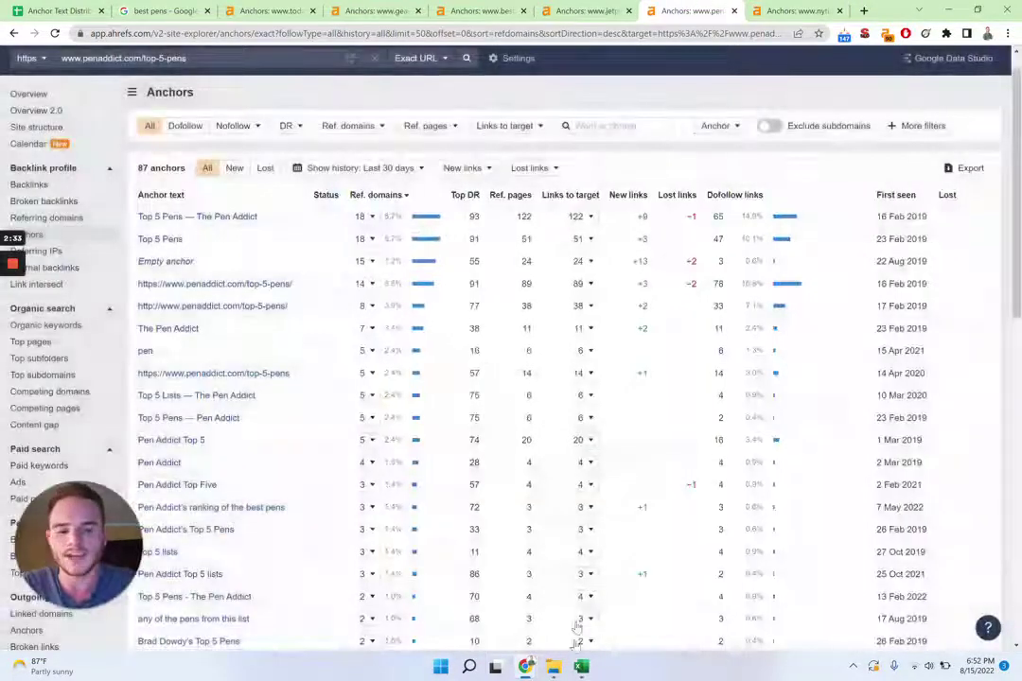
Check the gearpatrol and nymag Excel exports, selecting their Anchor text and Ref. domains columns
mouse_move(581, 666)
click(492, 566)
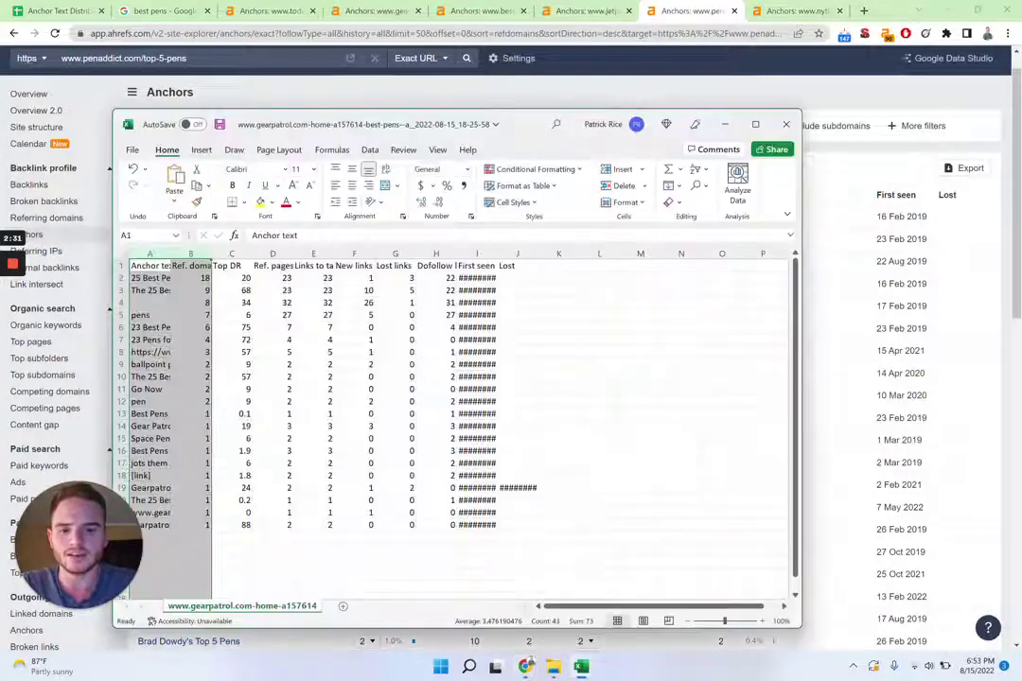
click(642, 582)
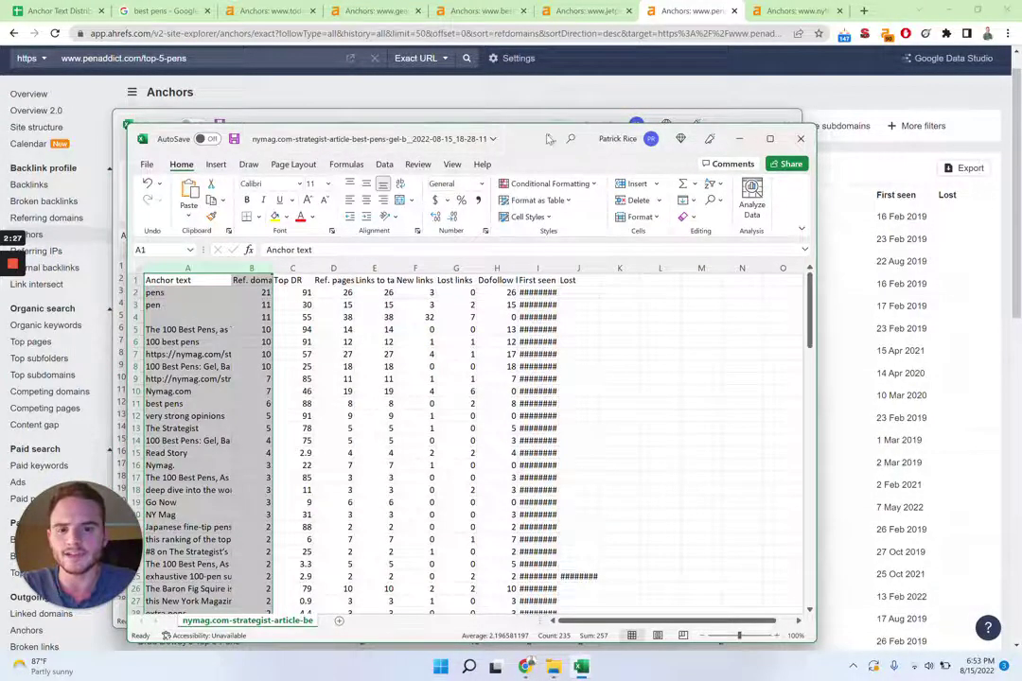
drag(549, 139, 616, 99)
click(365, 266)
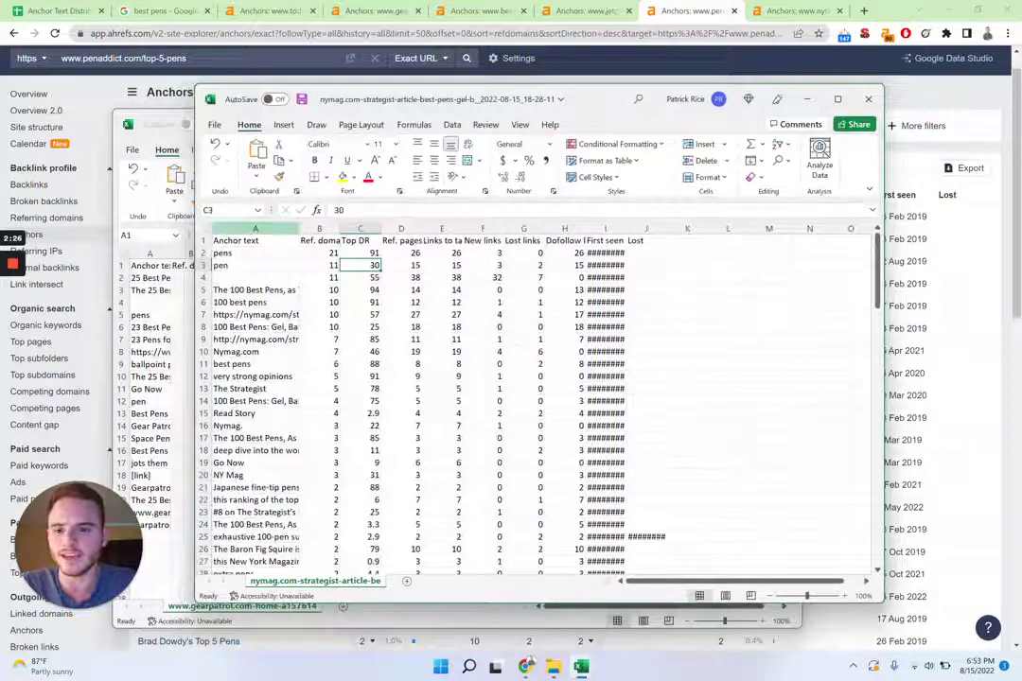
drag(253, 228, 326, 228)
right_click(322, 230)
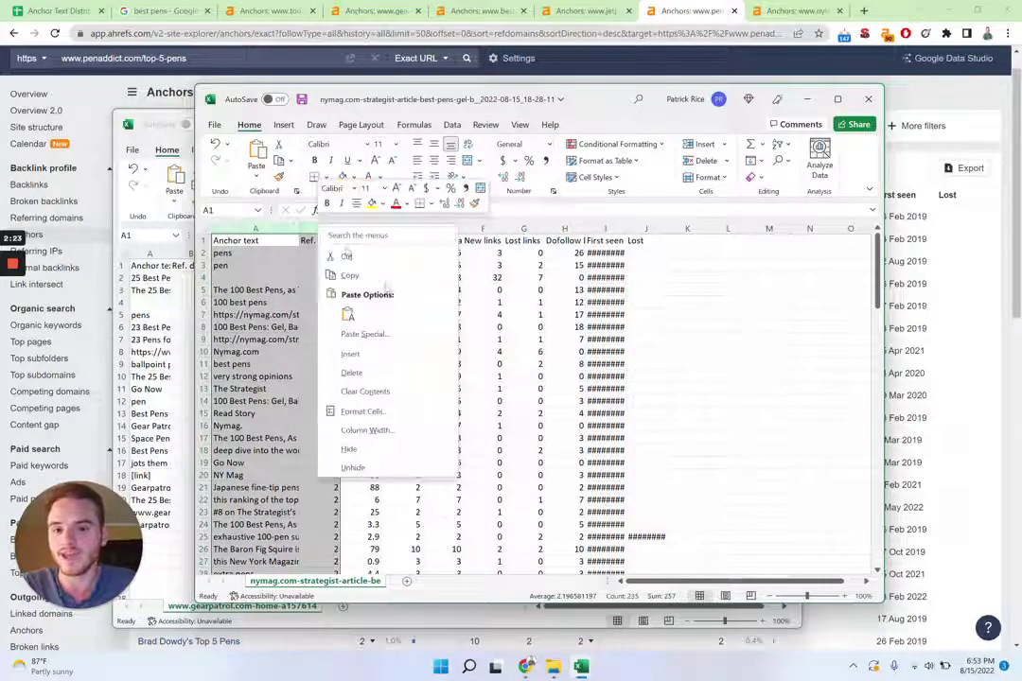
key(Escape)
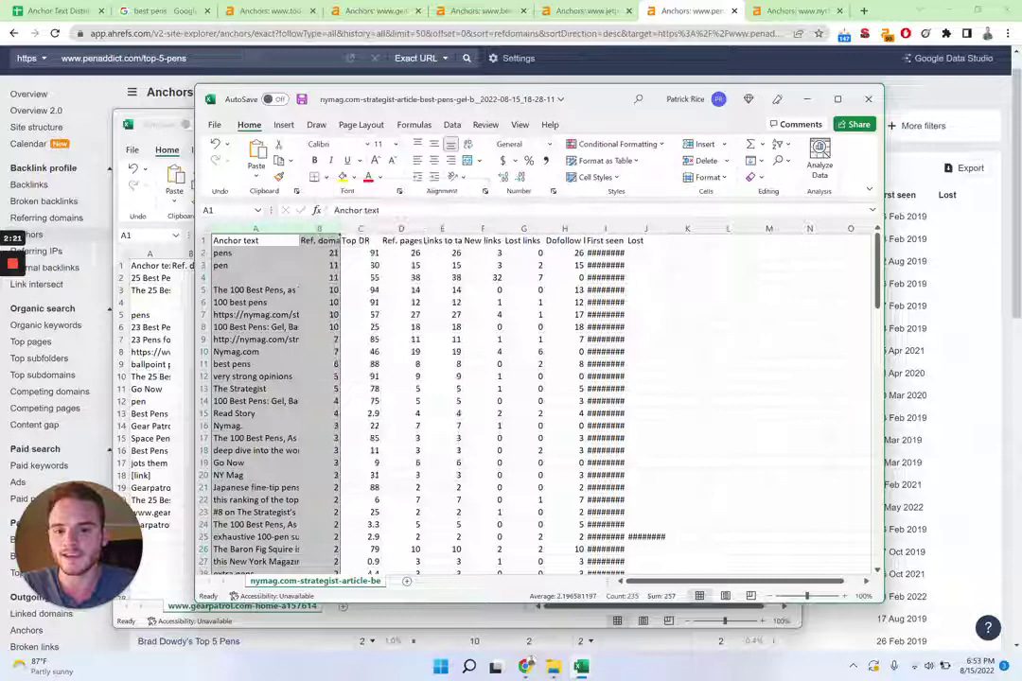
Return to the Google Sheets template and open the NYTimes sheet scrolled to the top
click(59, 10)
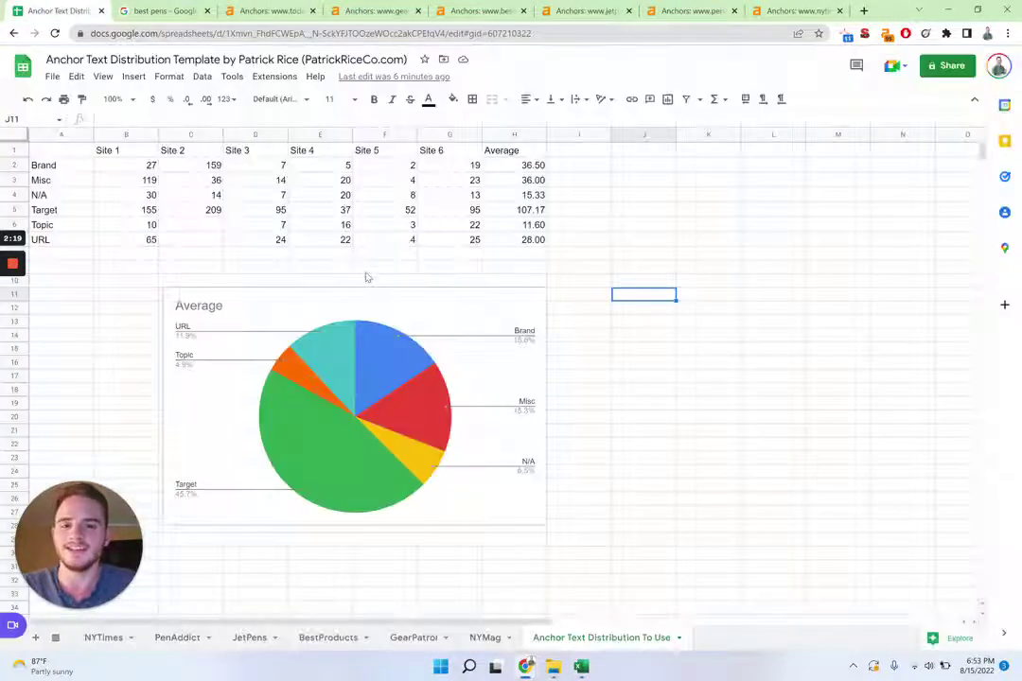
mouse_move(122, 620)
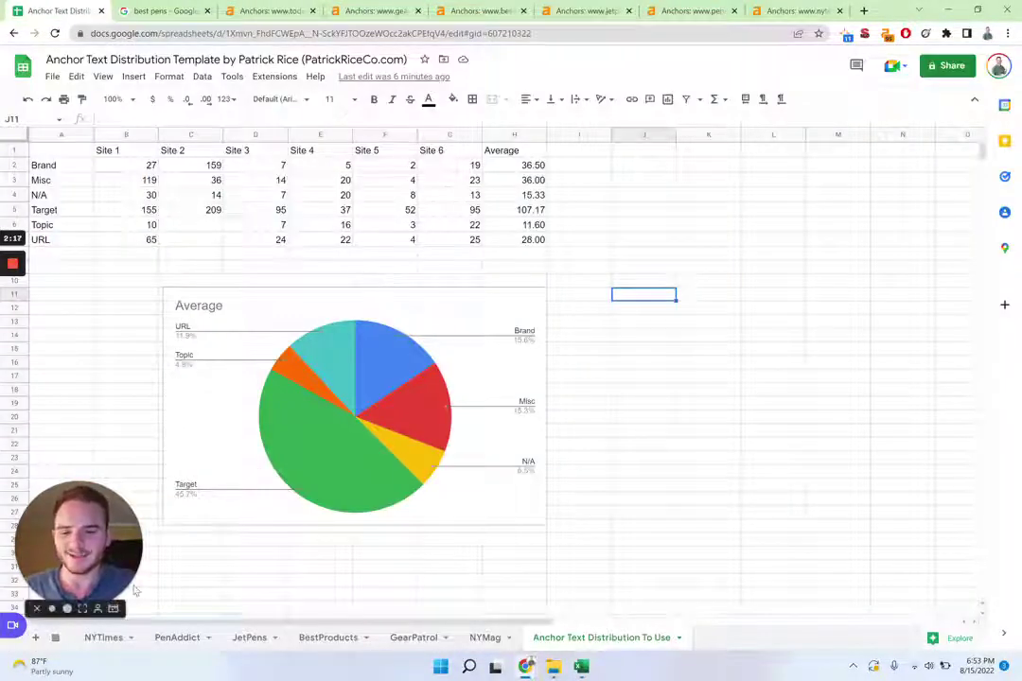
click(102, 638)
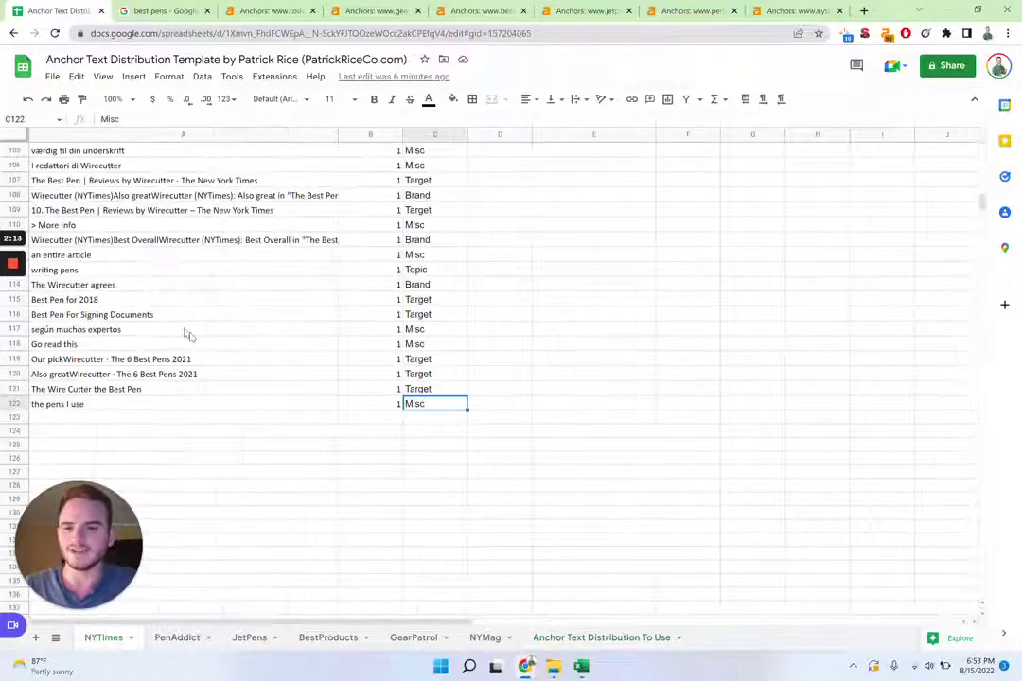
scroll(222, 374, up, 20)
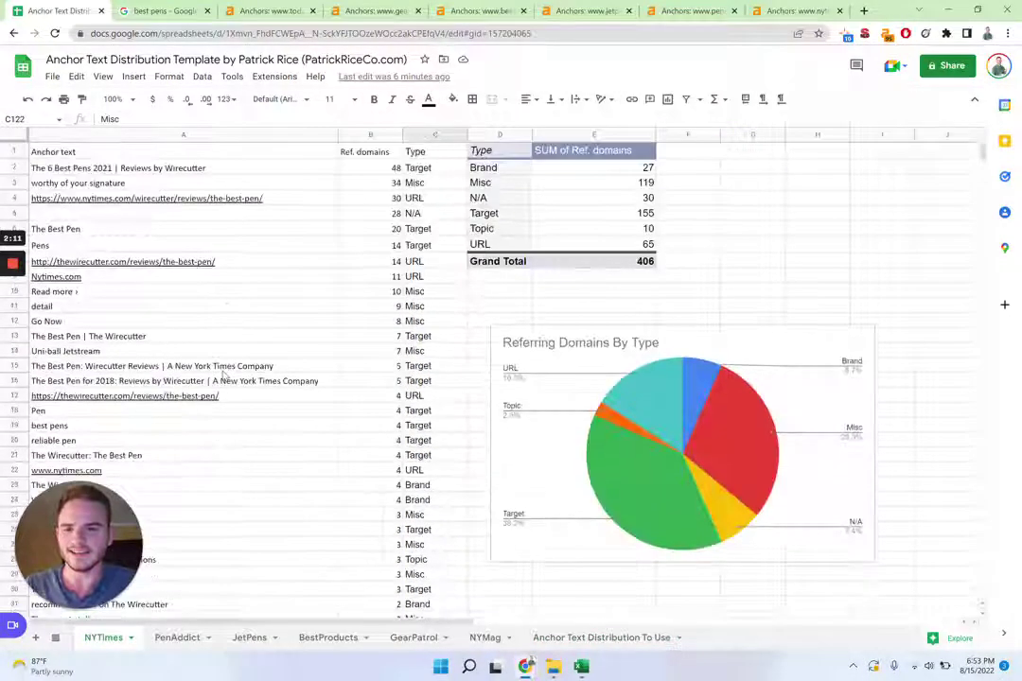
Select the anchor and Ref. domains ranges down to rows 23 and 14, briefly checking PenAddict
click(192, 154)
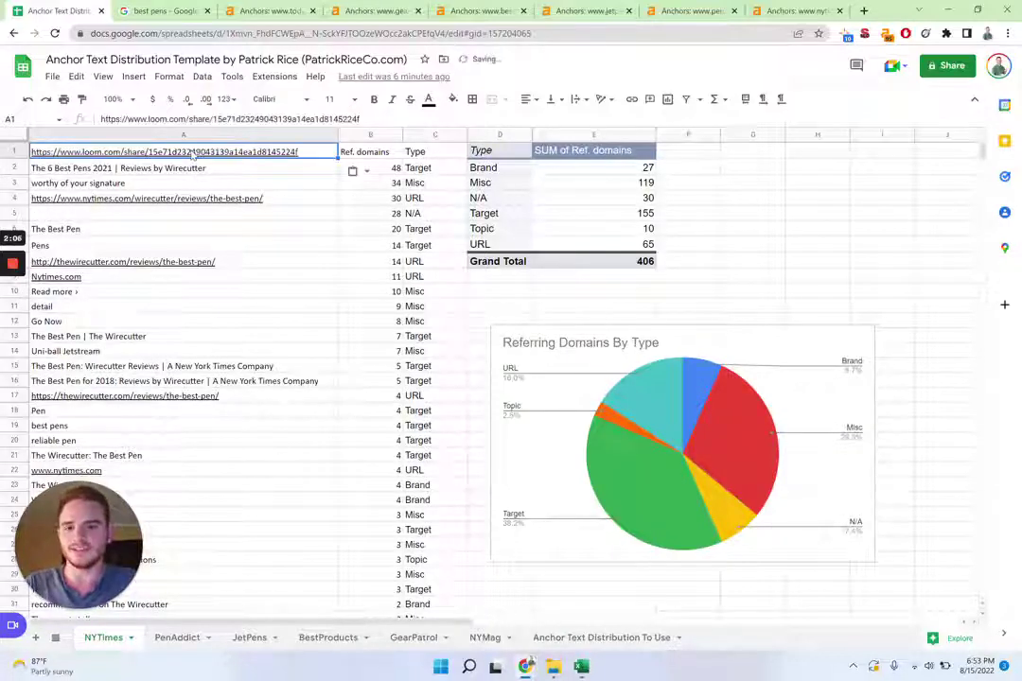
drag(225, 162, 365, 486)
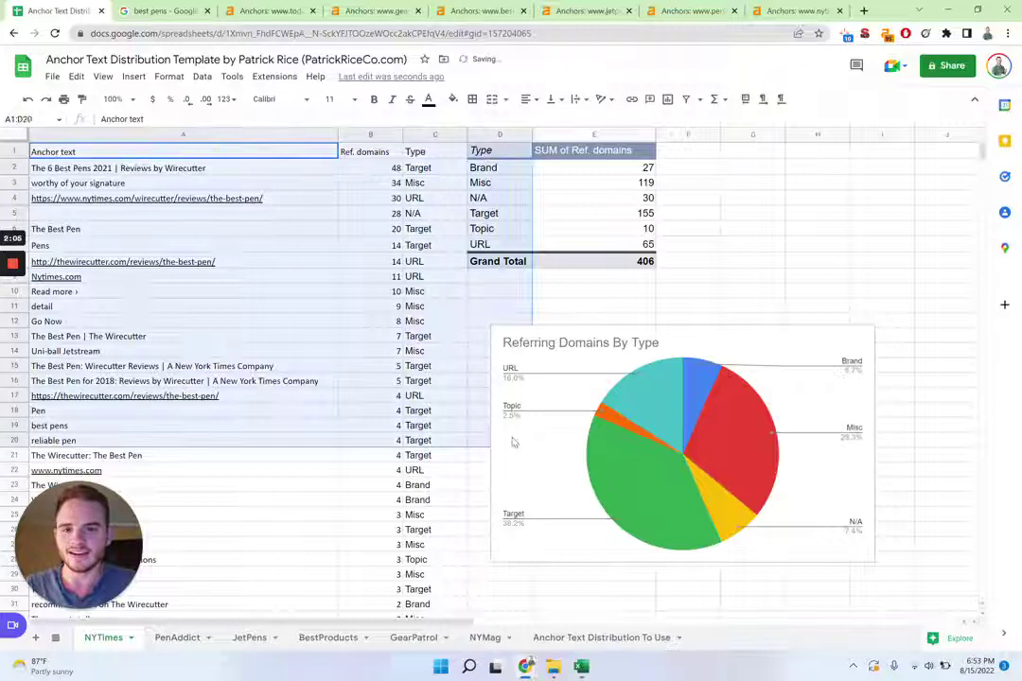
click(369, 484)
mouse_move(551, 661)
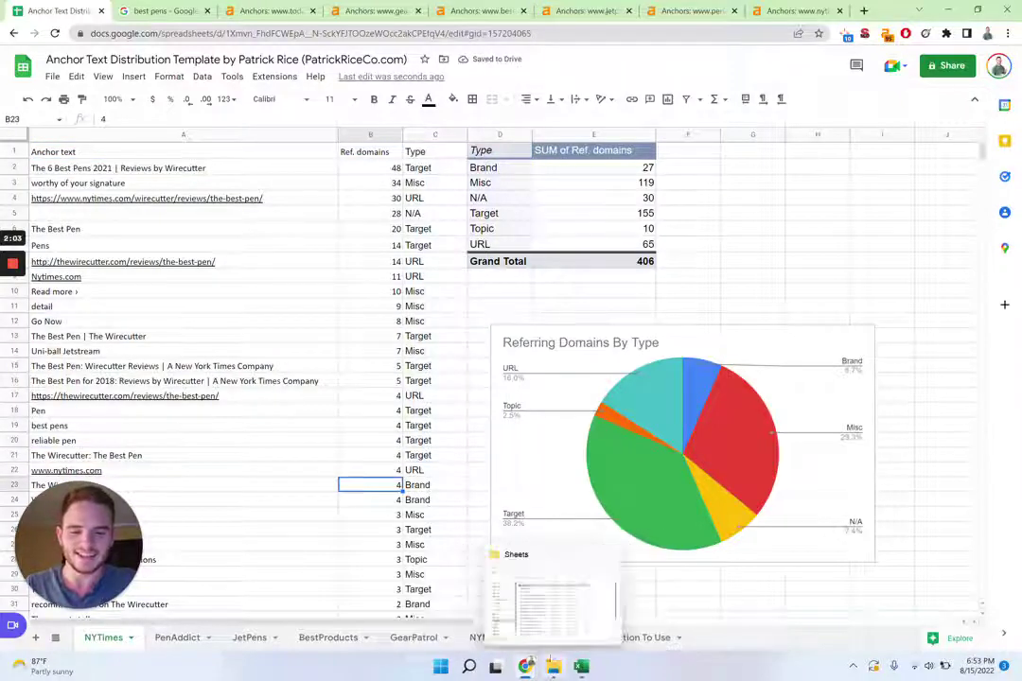
drag(179, 152, 364, 357)
click(367, 355)
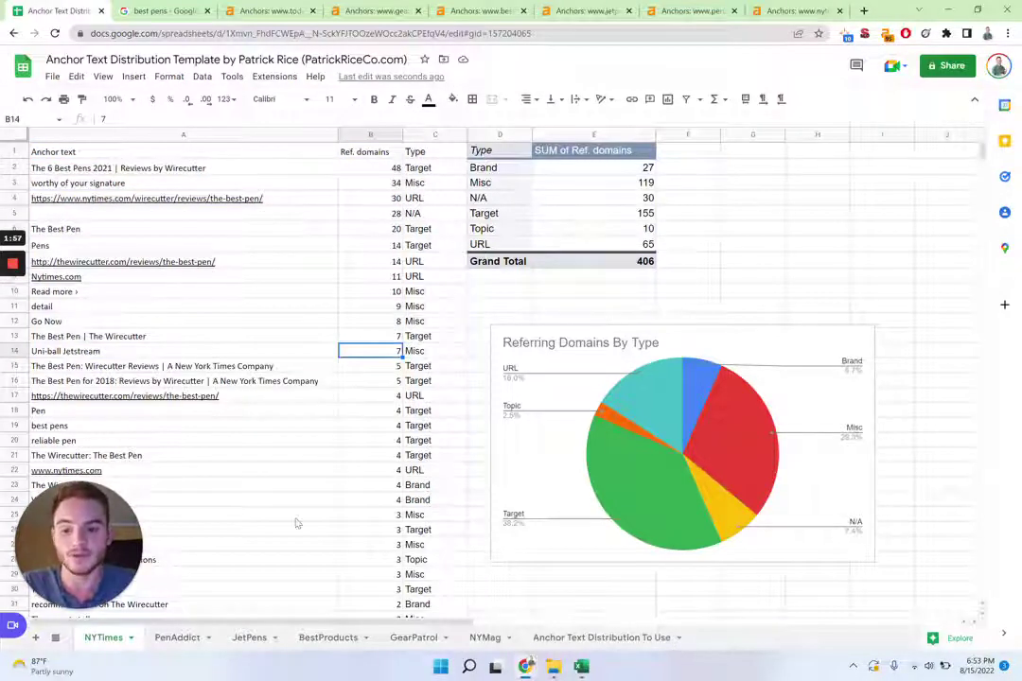
click(170, 639)
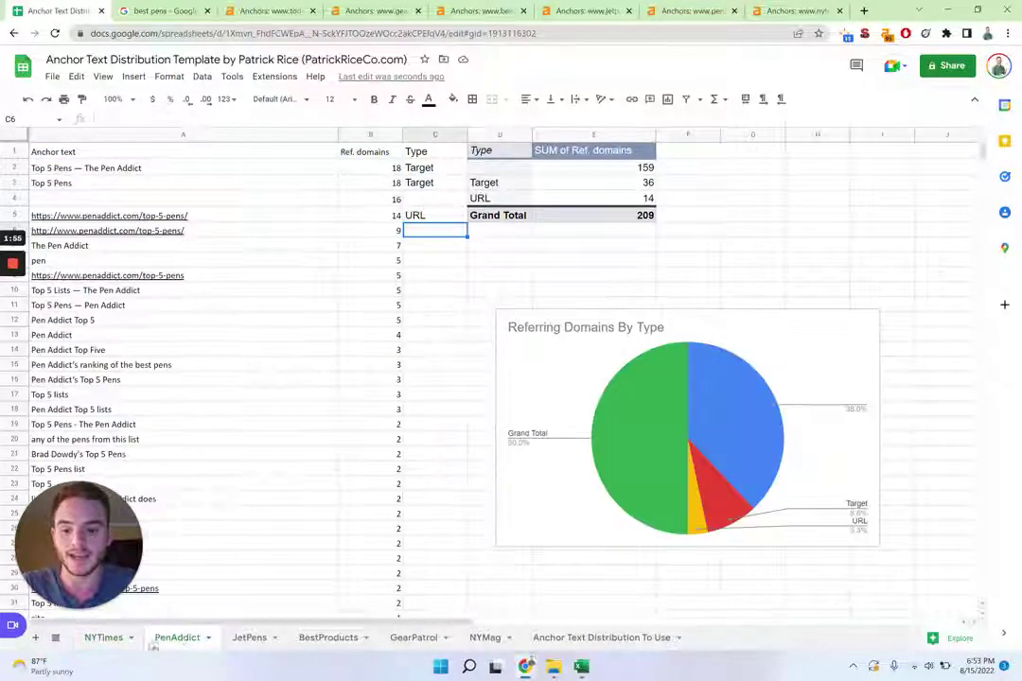
click(104, 638)
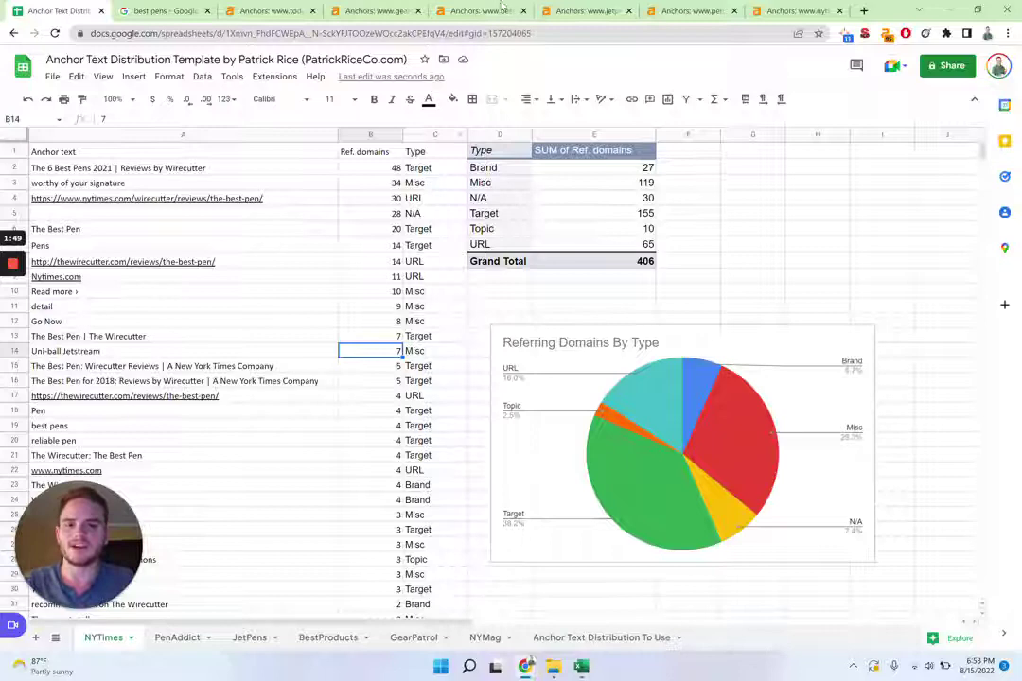
click(420, 167)
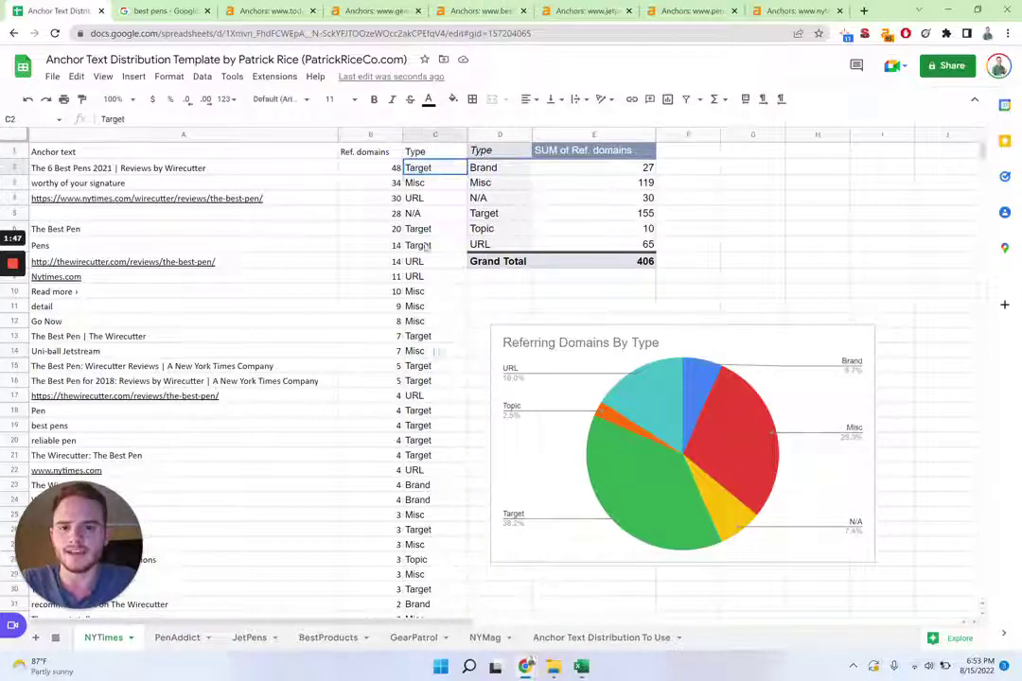
drag(427, 247, 430, 588)
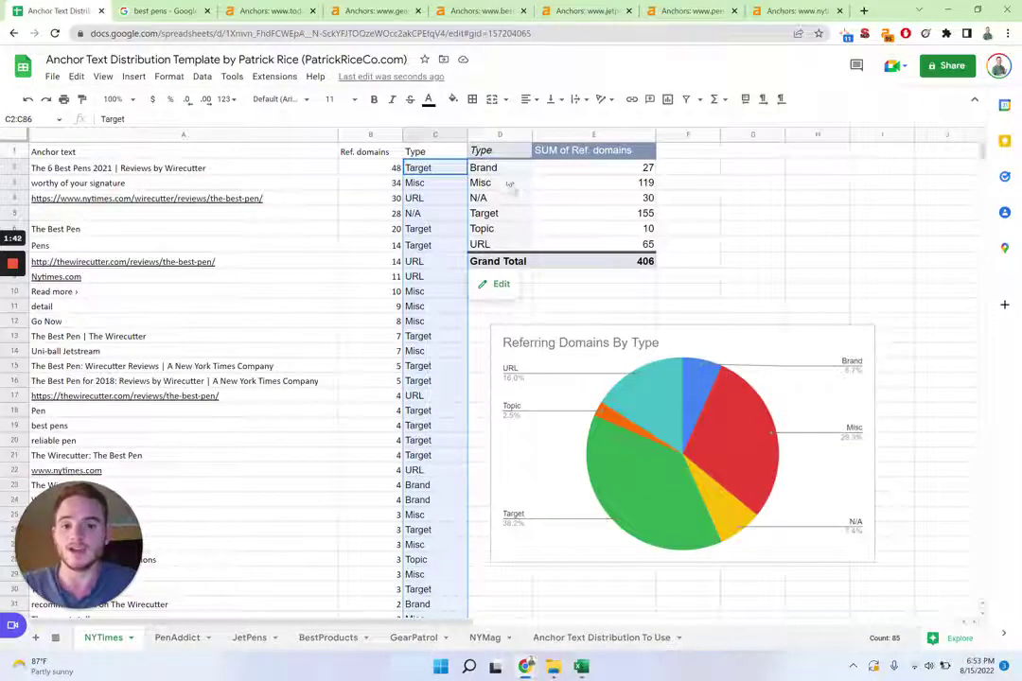
click(504, 170)
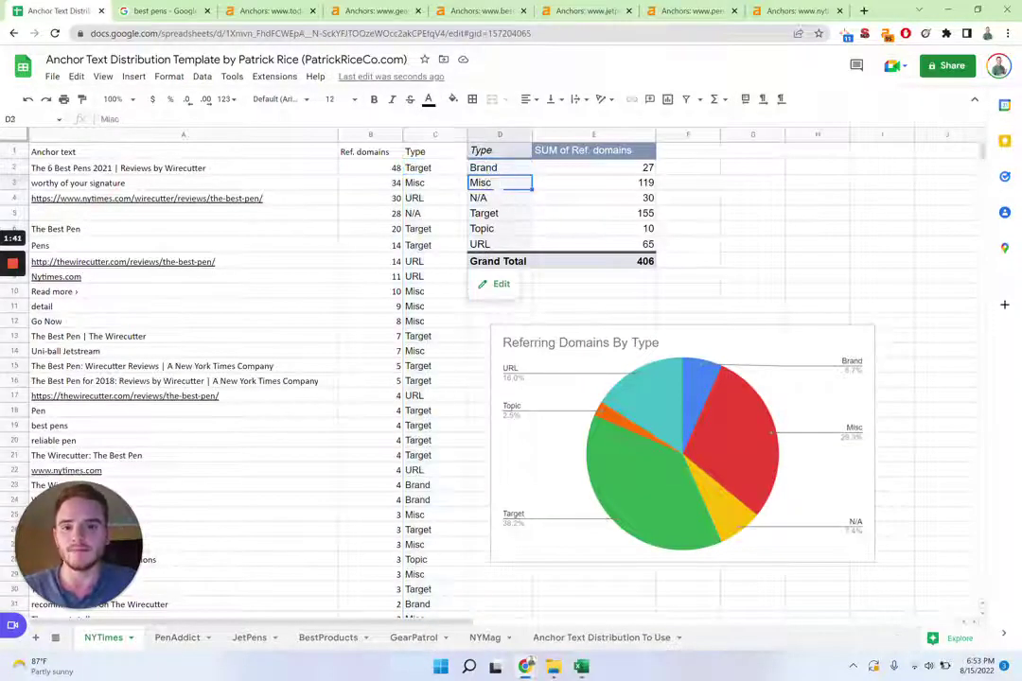
key(Down)
key(Down)
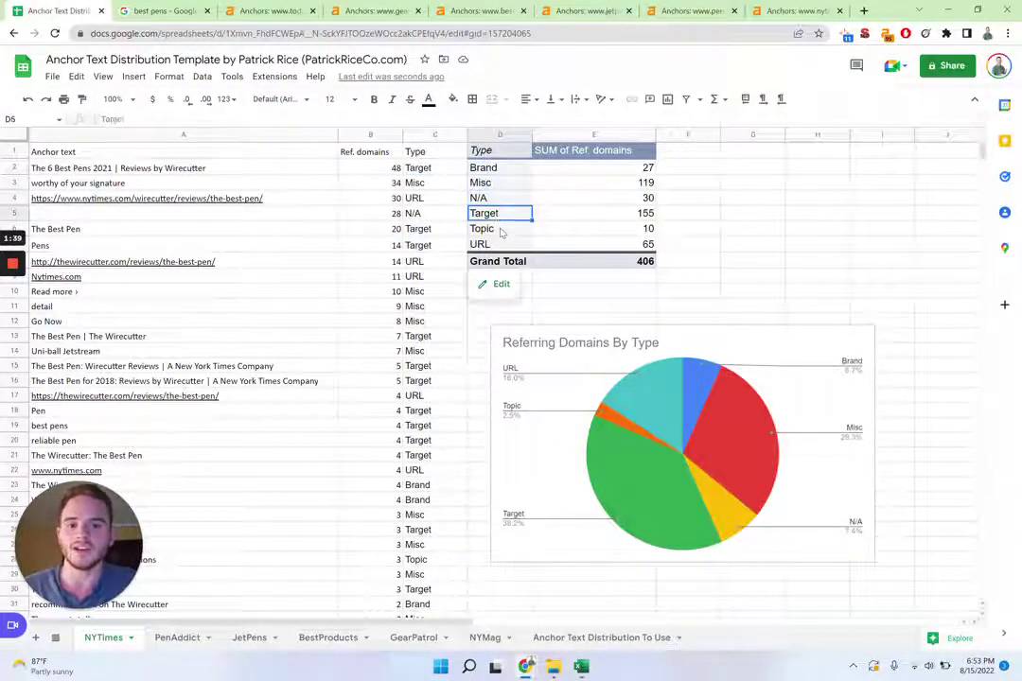
key(Down)
key(Down)
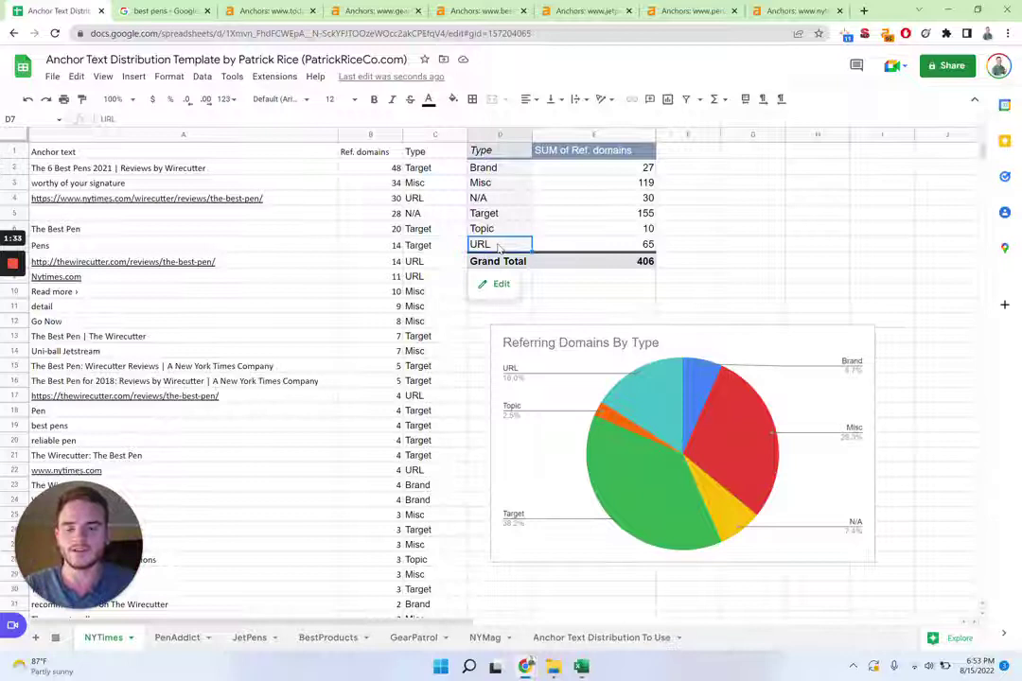
double_click(421, 168)
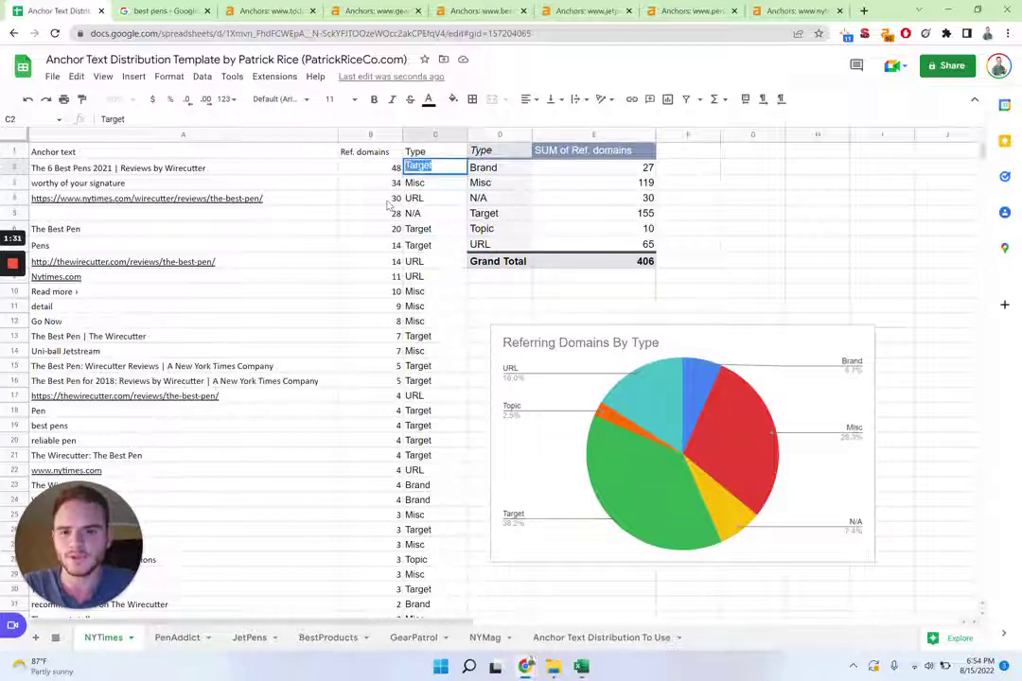
click(372, 186)
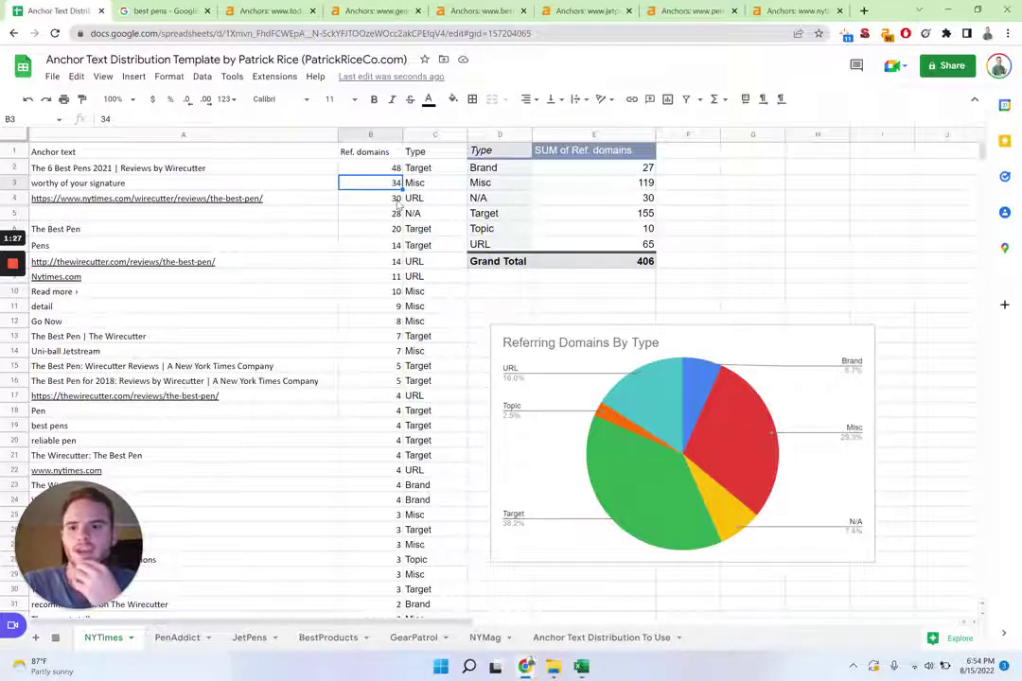
double_click(132, 229)
key(ctrl+a)
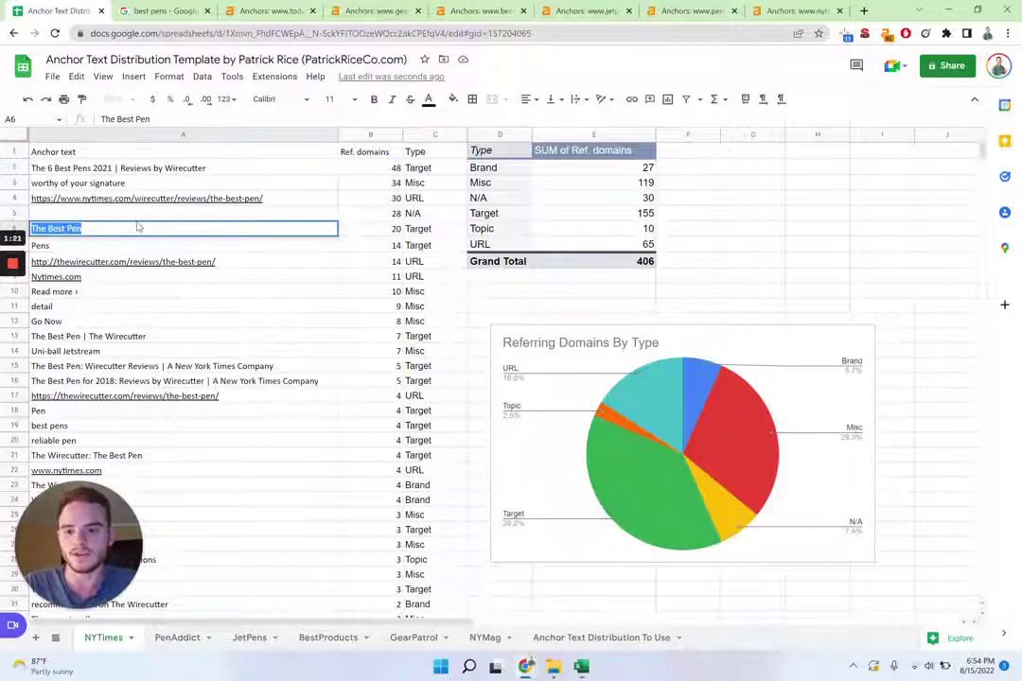
drag(84, 228, 47, 228)
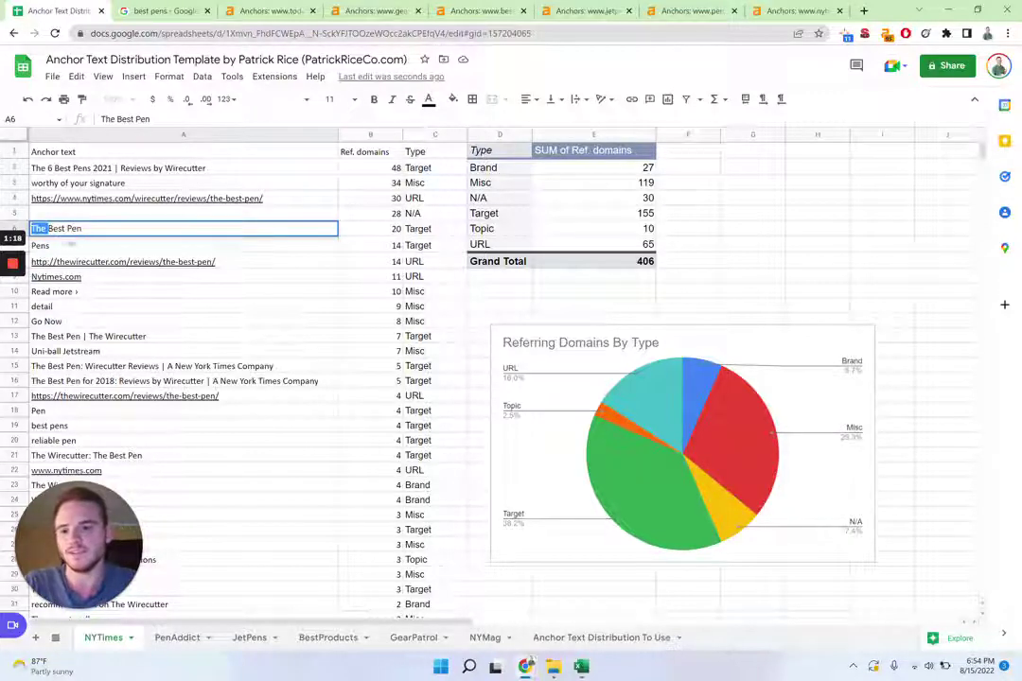
click(153, 276)
double_click(210, 166)
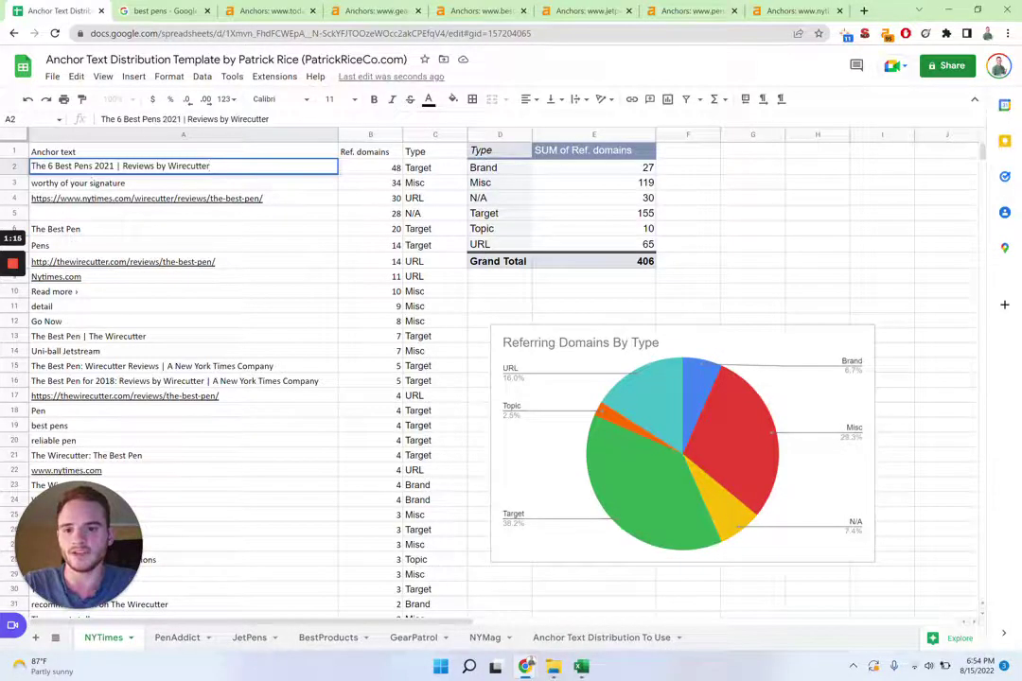
drag(210, 167, 4, 156)
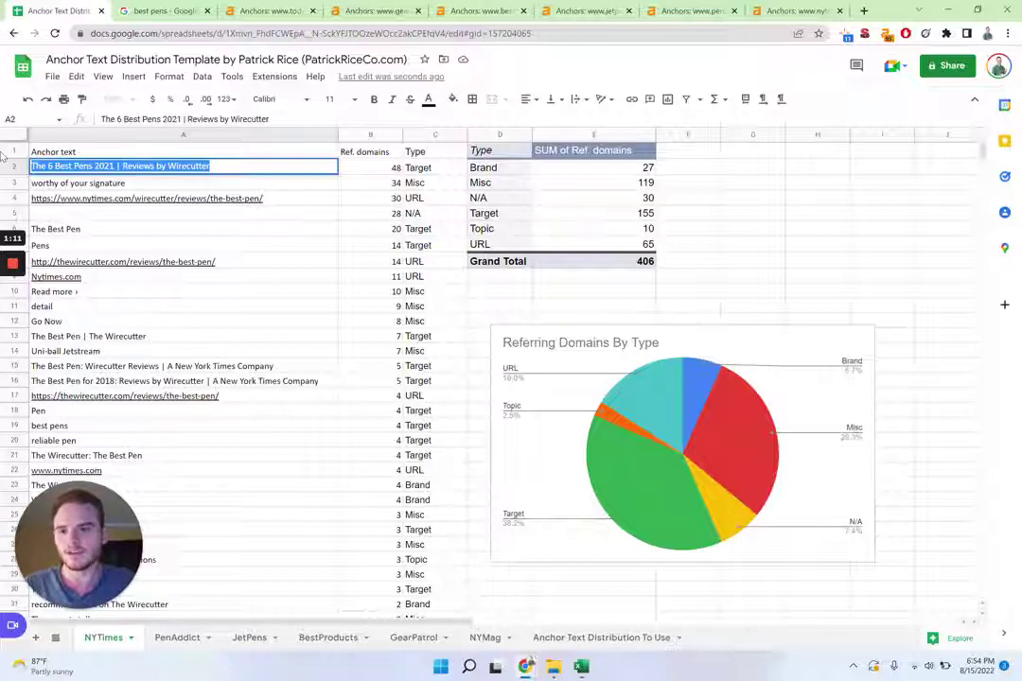
click(422, 168)
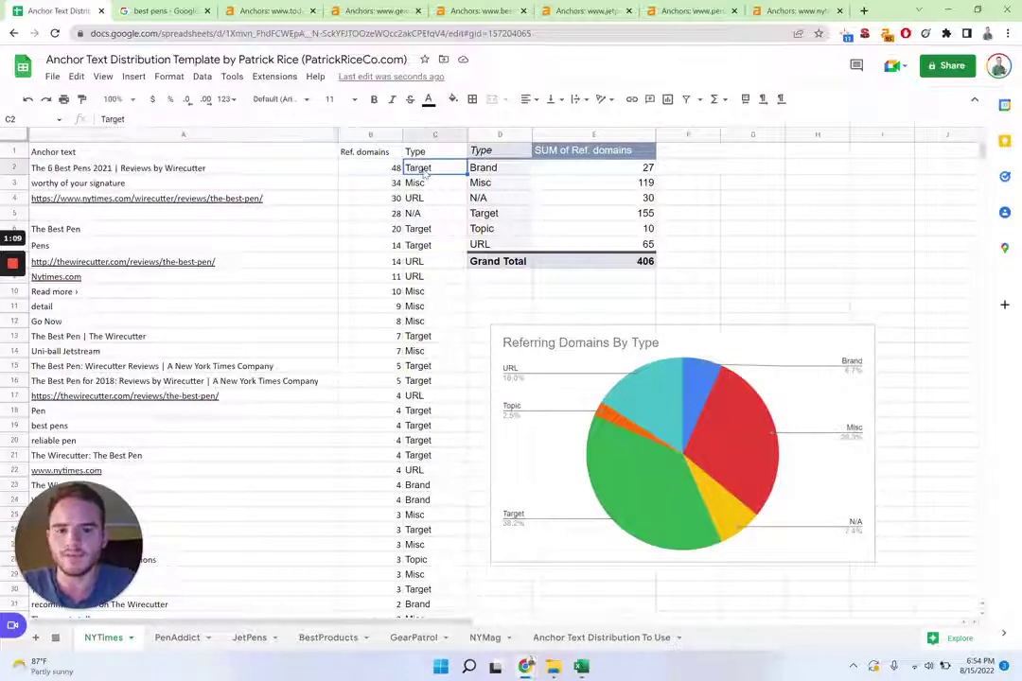
Clear the existing Type labels in C2:C7 on the PenAddict sheet
click(179, 640)
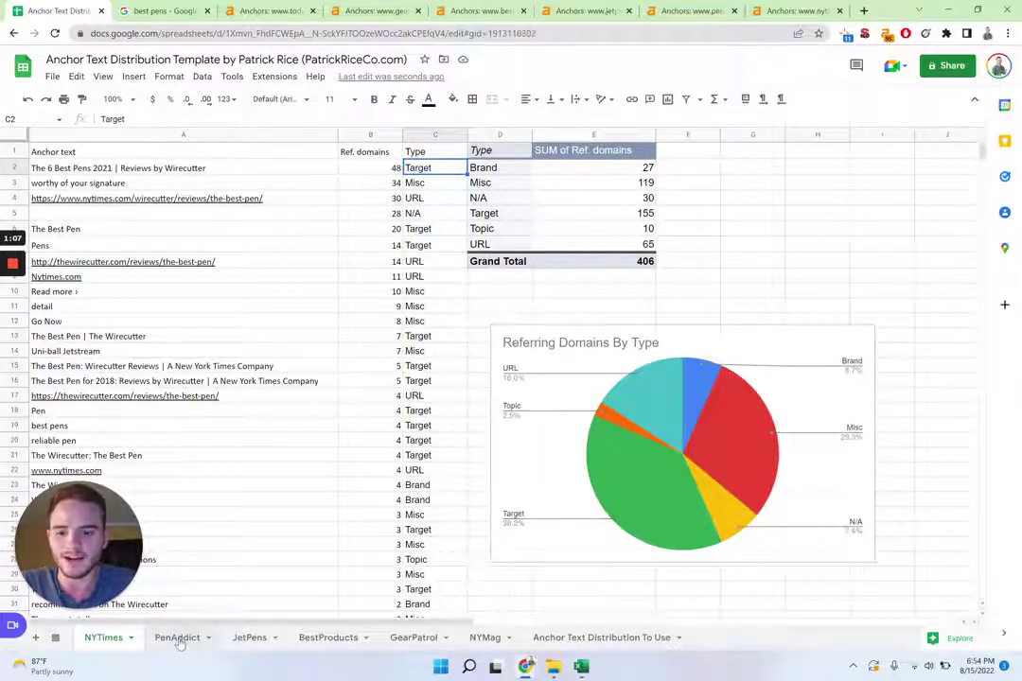
drag(422, 168, 433, 258)
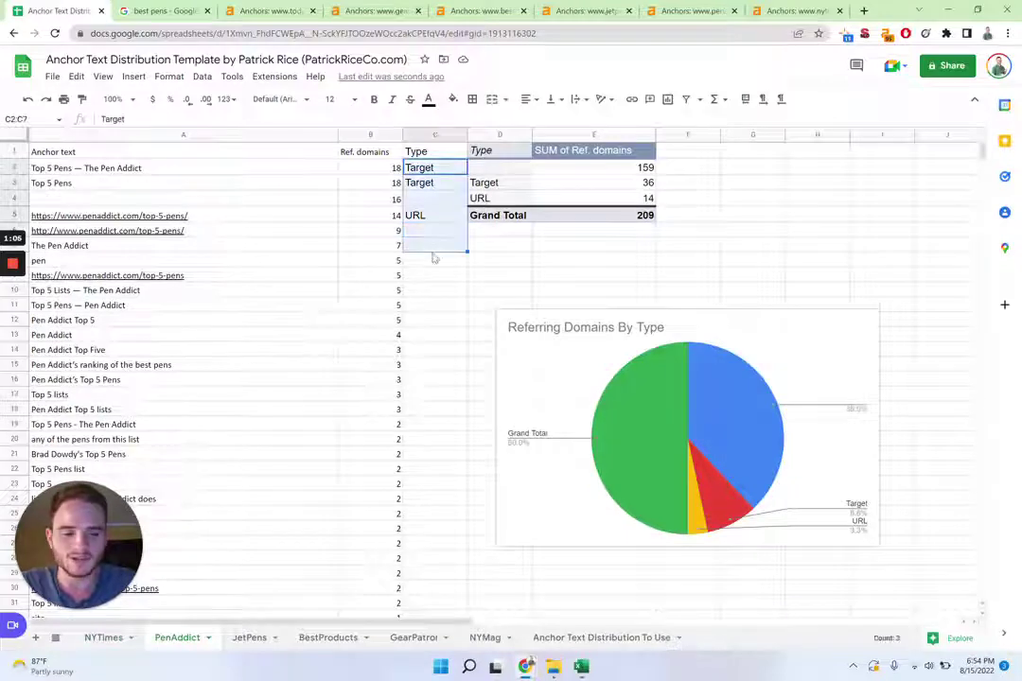
key(Delete)
click(434, 168)
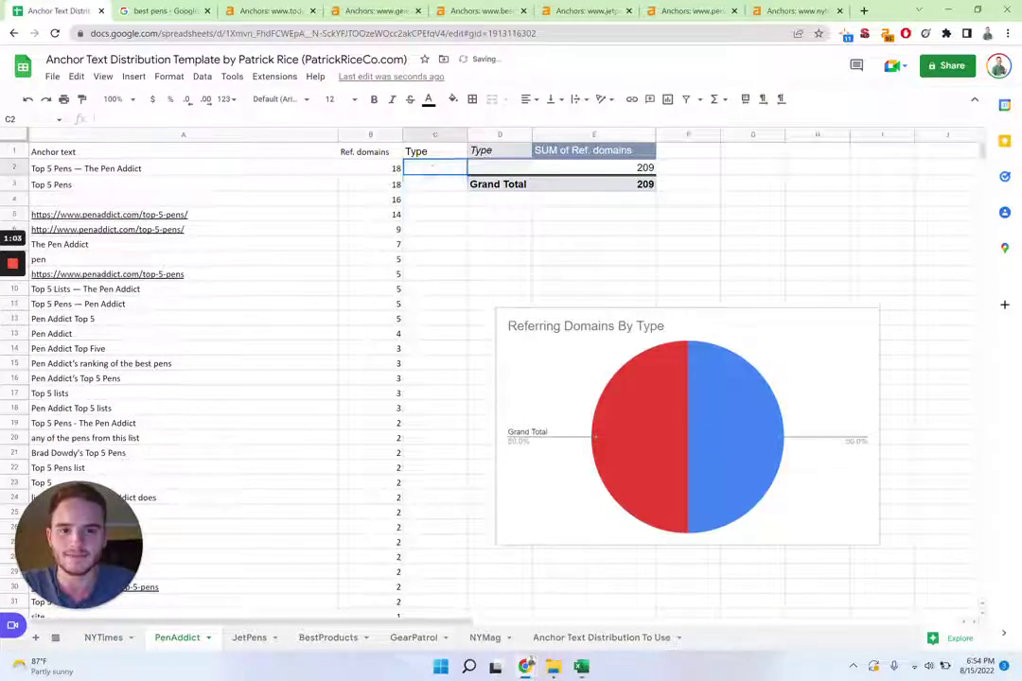
Label C2:C10 as Target, Target, N/A, URL, URL, Brand, Target, URL, Target
text(Titl)
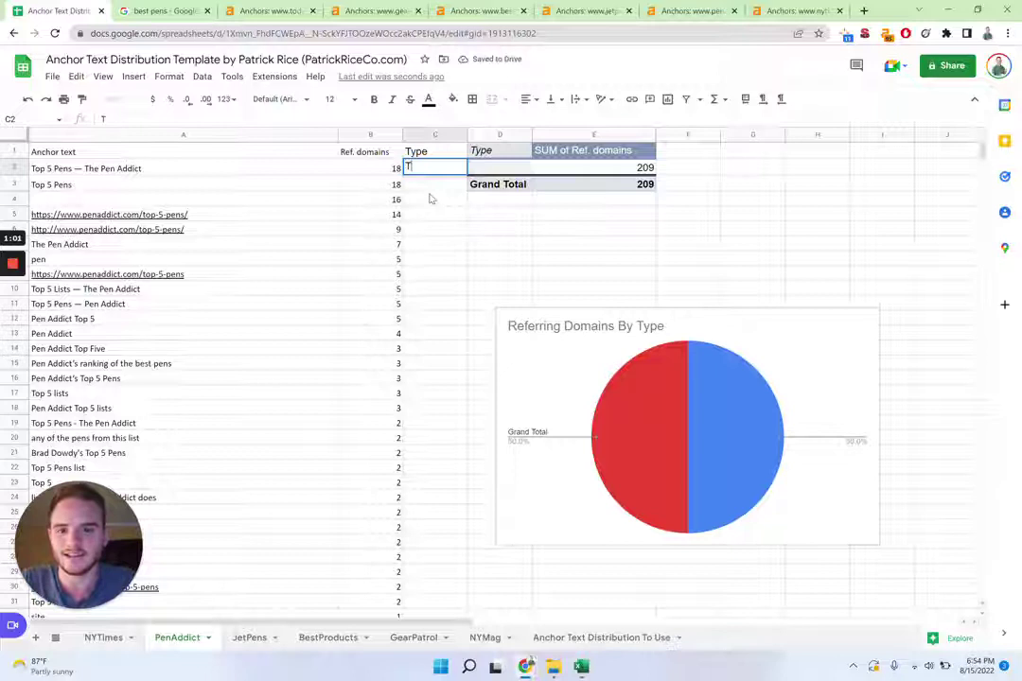
key(BackSpace)
key(BackSpace)
key(BackSpace)
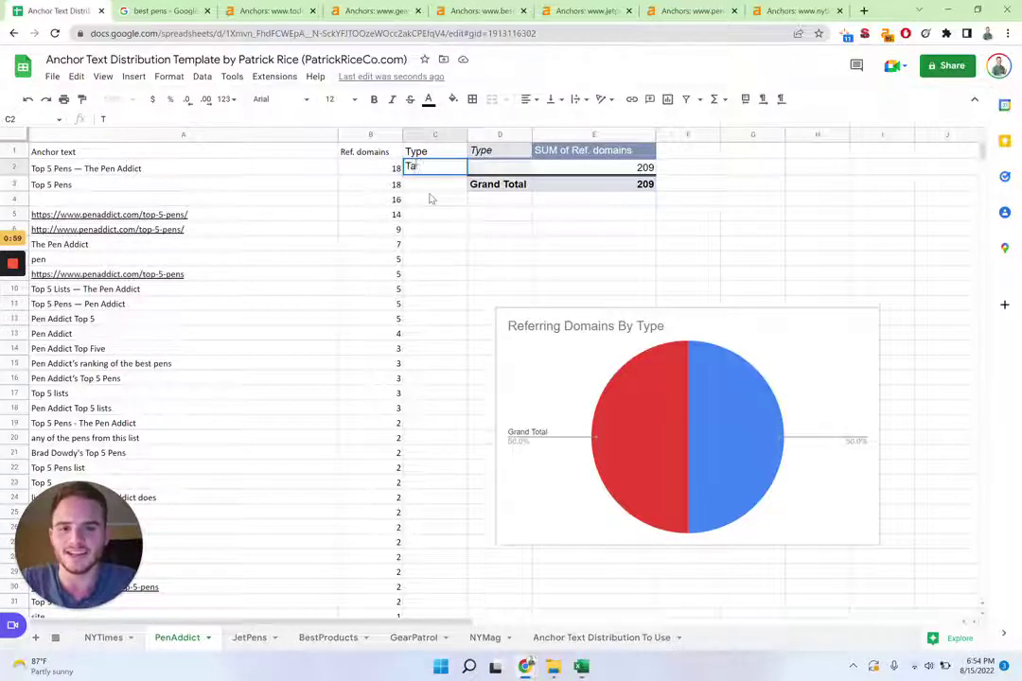
key(Return)
text(T)
key(Return)
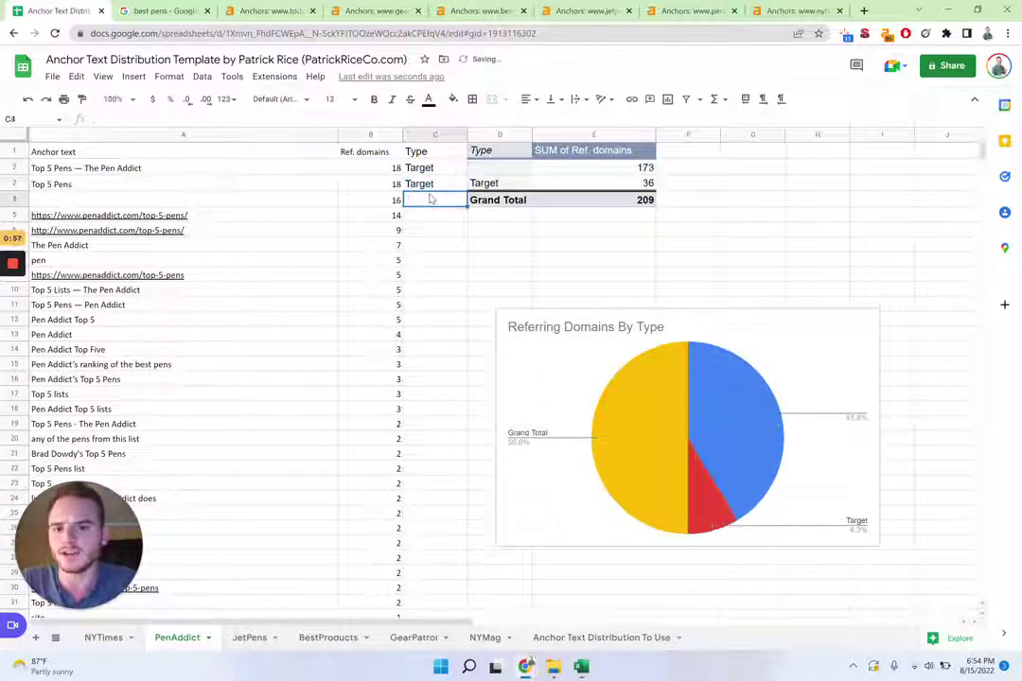
text(N/A)
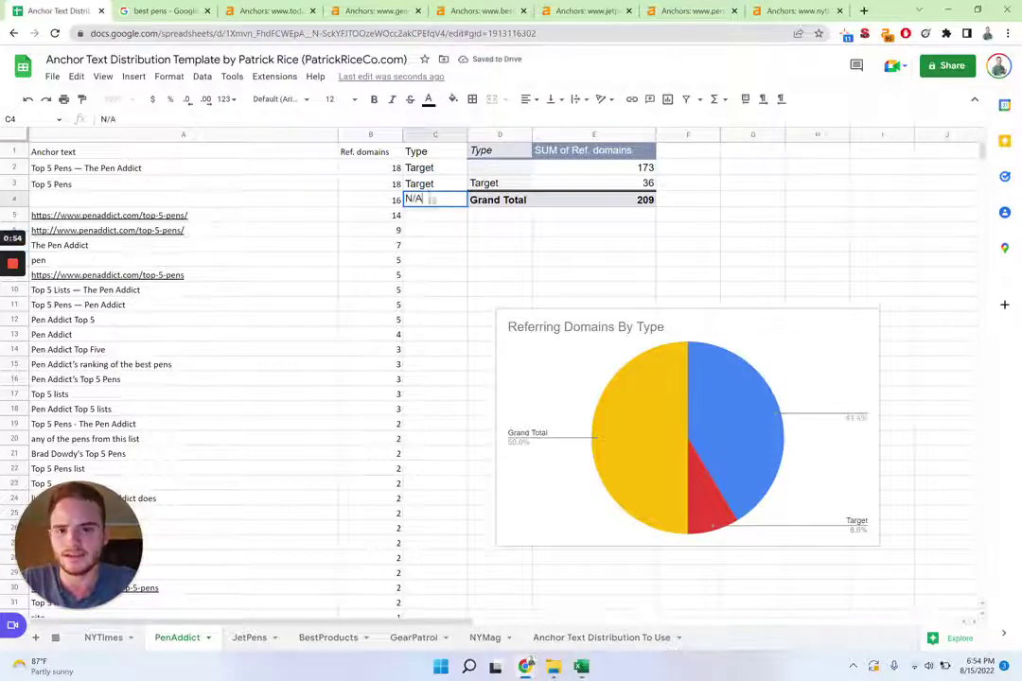
key(Return)
text(URL)
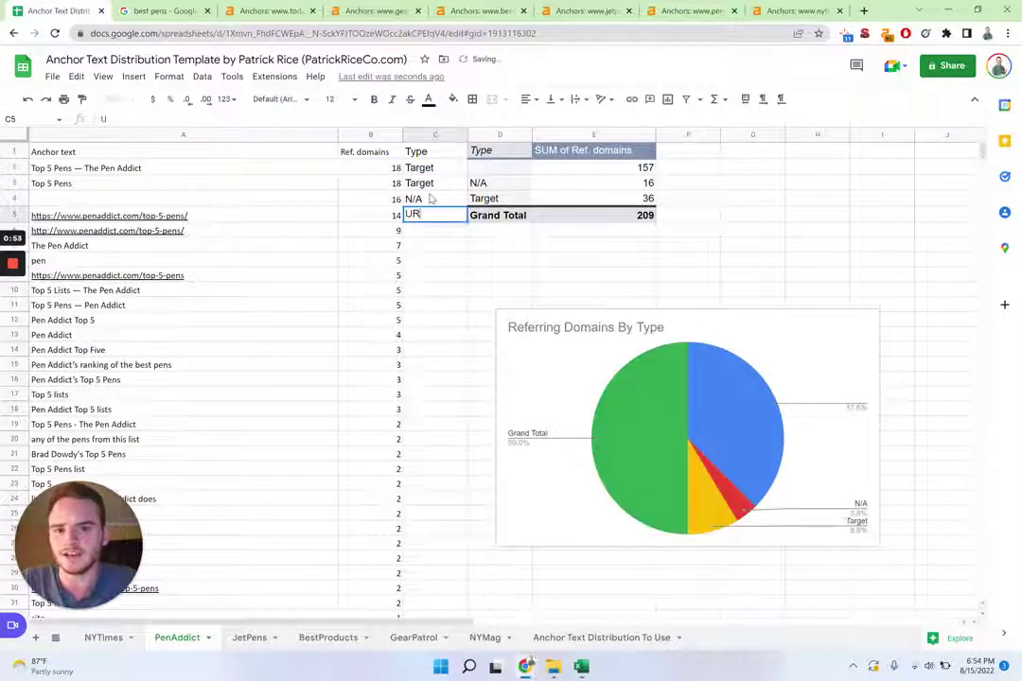
key(Return)
text(URL)
key(Return)
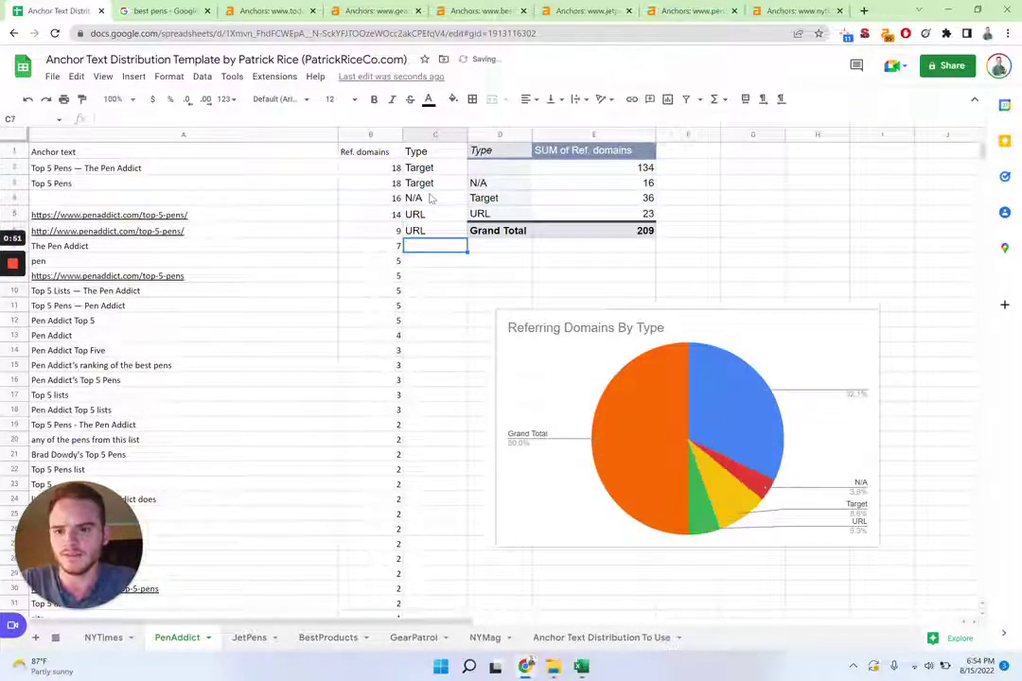
text(Brand)
key(Return)
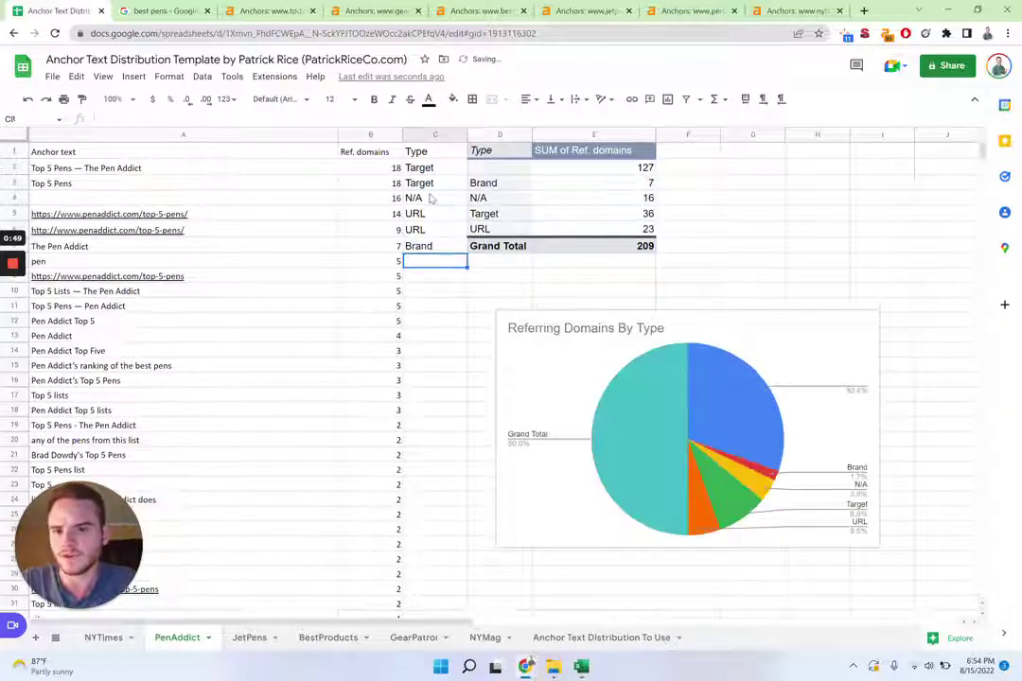
text(Target)
key(Return)
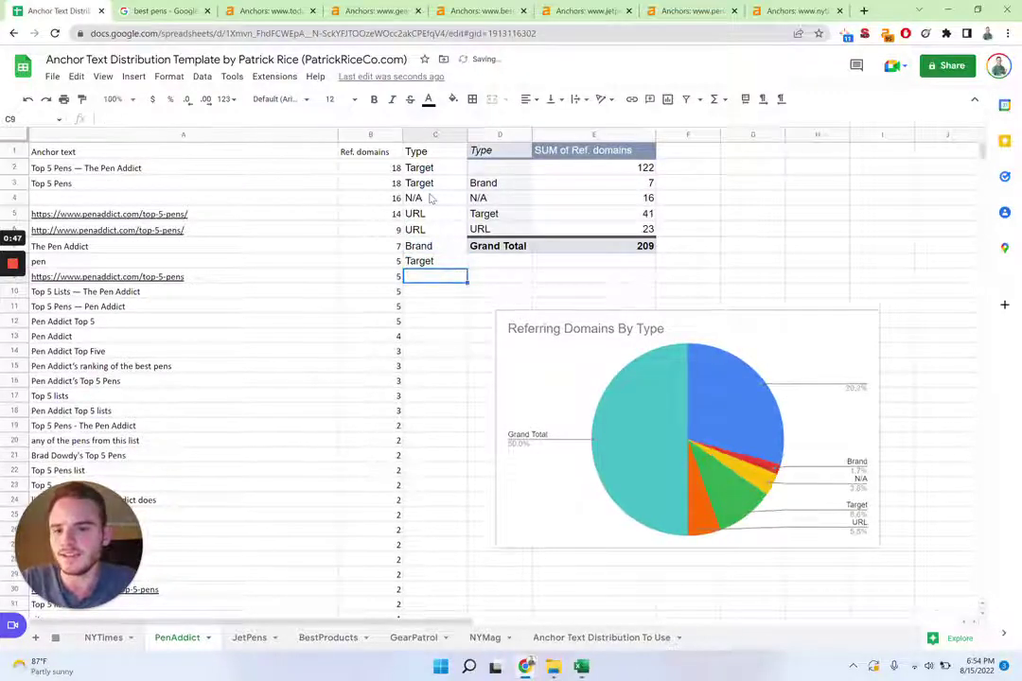
text(URL)
key(Return)
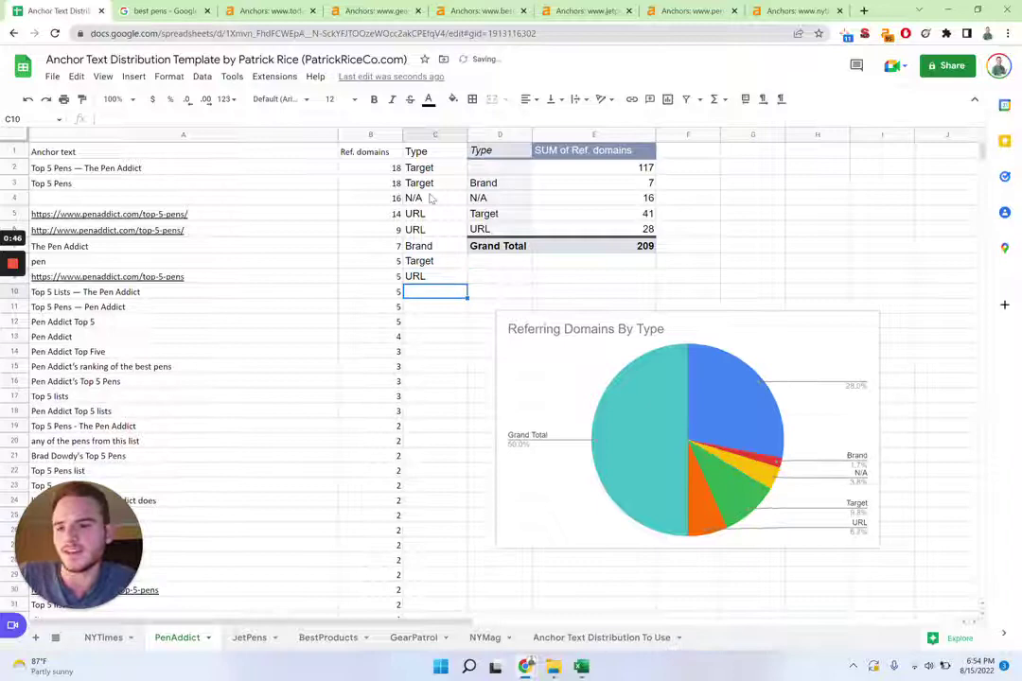
text(Target)
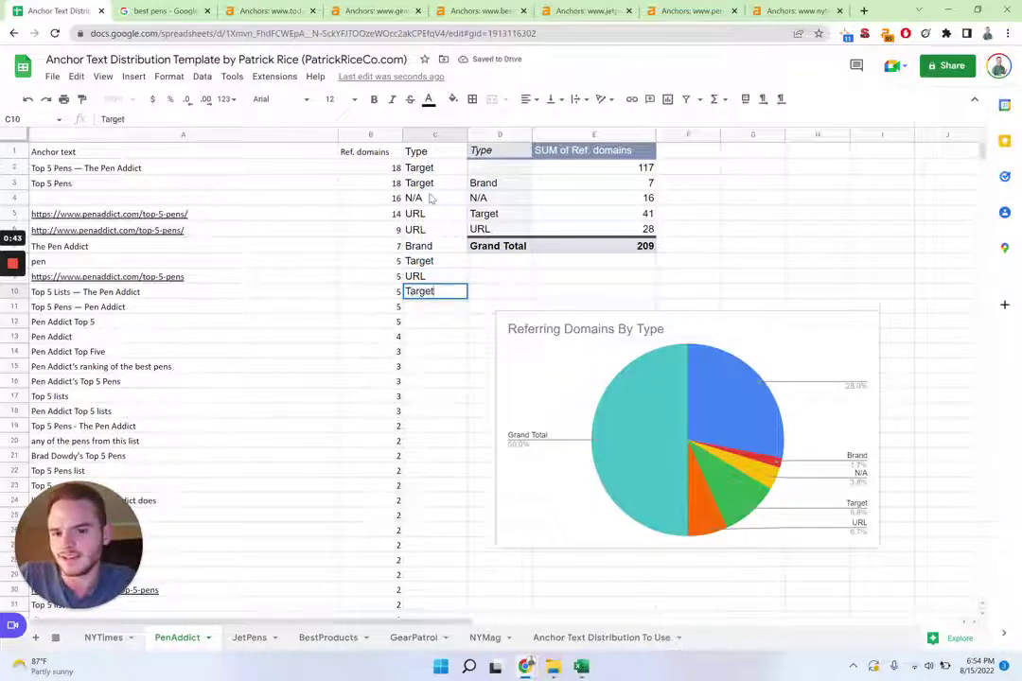
key(Return)
text(Target)
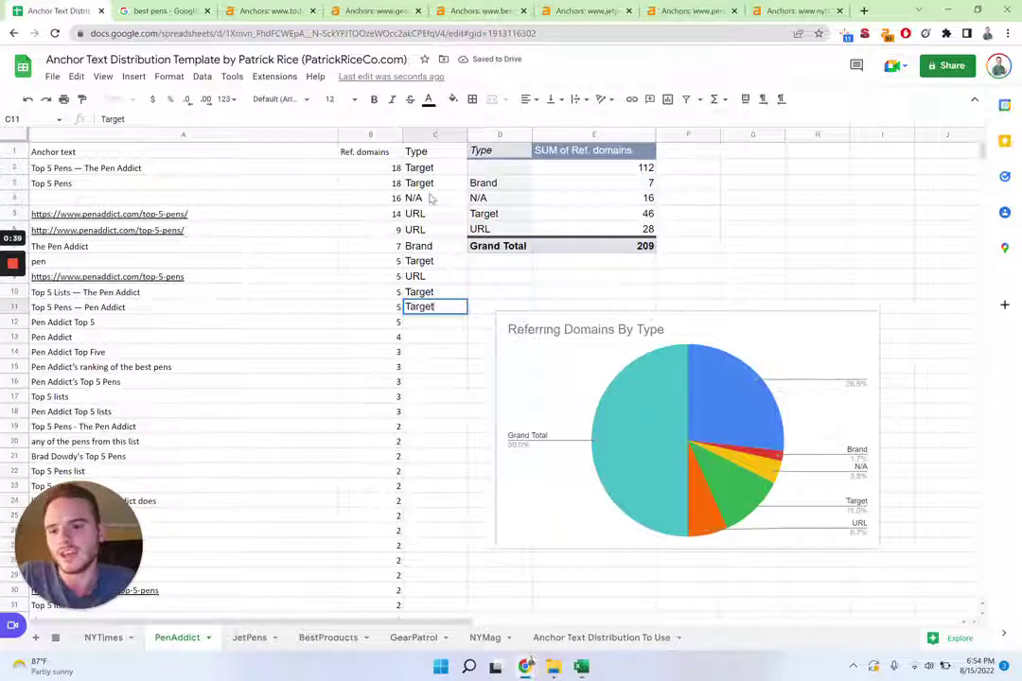
Leave C11 blank and mark the next three Pen Addict anchors as Brand
key(BackSpace)
key(BackSpace)
key(BackSpace)
key(BackSpace)
key(BackSpace)
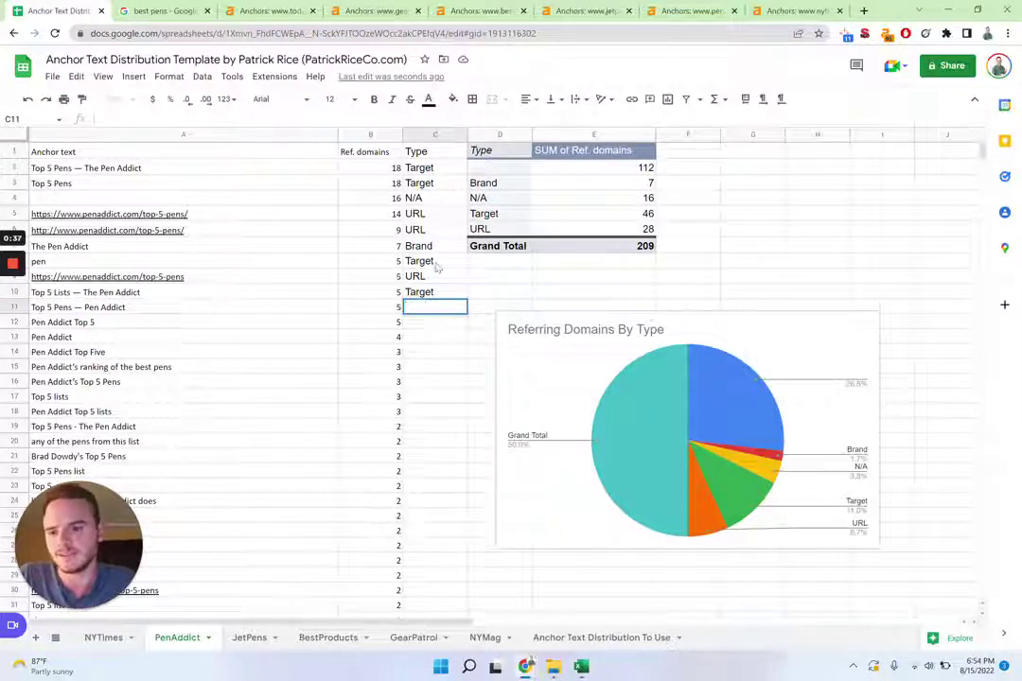
key(Return)
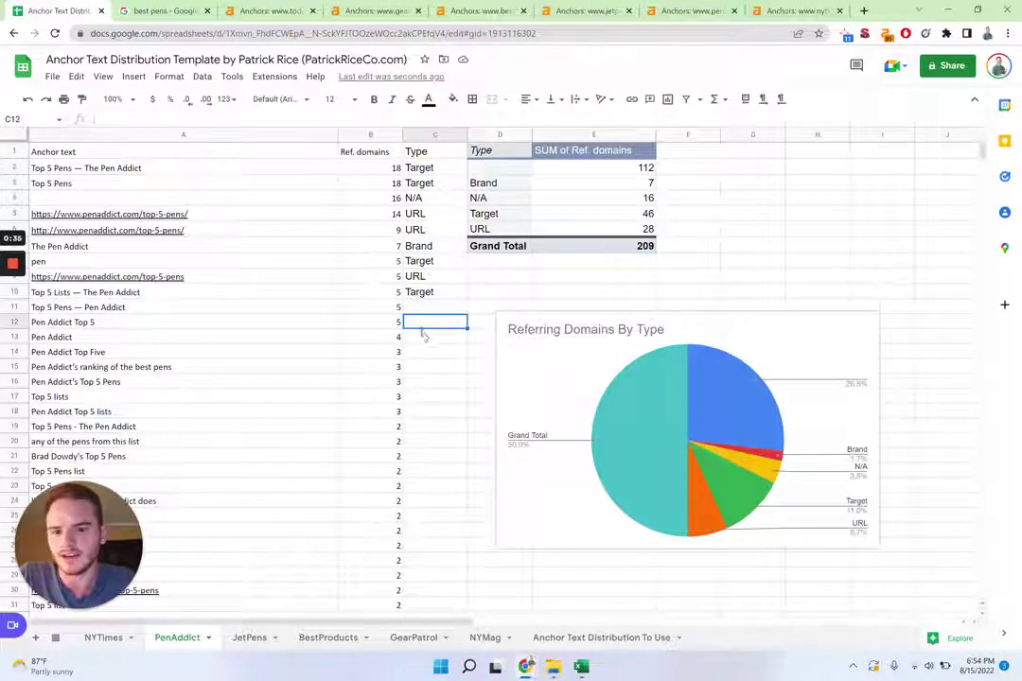
click(423, 334)
text(Brand)
key(Return)
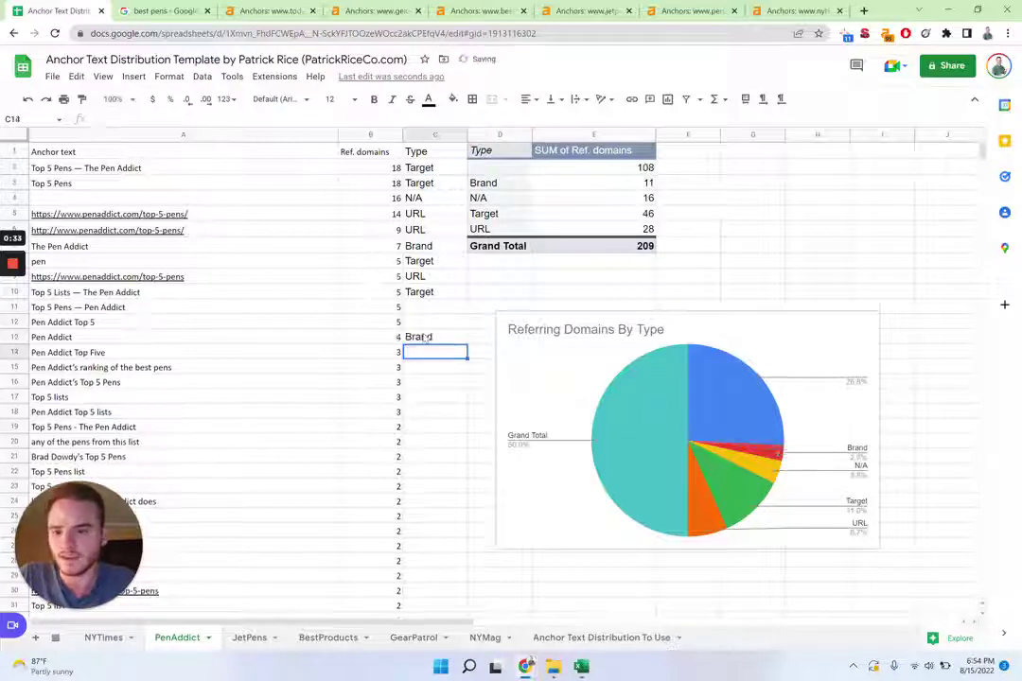
text(Brand)
key(Return)
text(Brand)
key(Return)
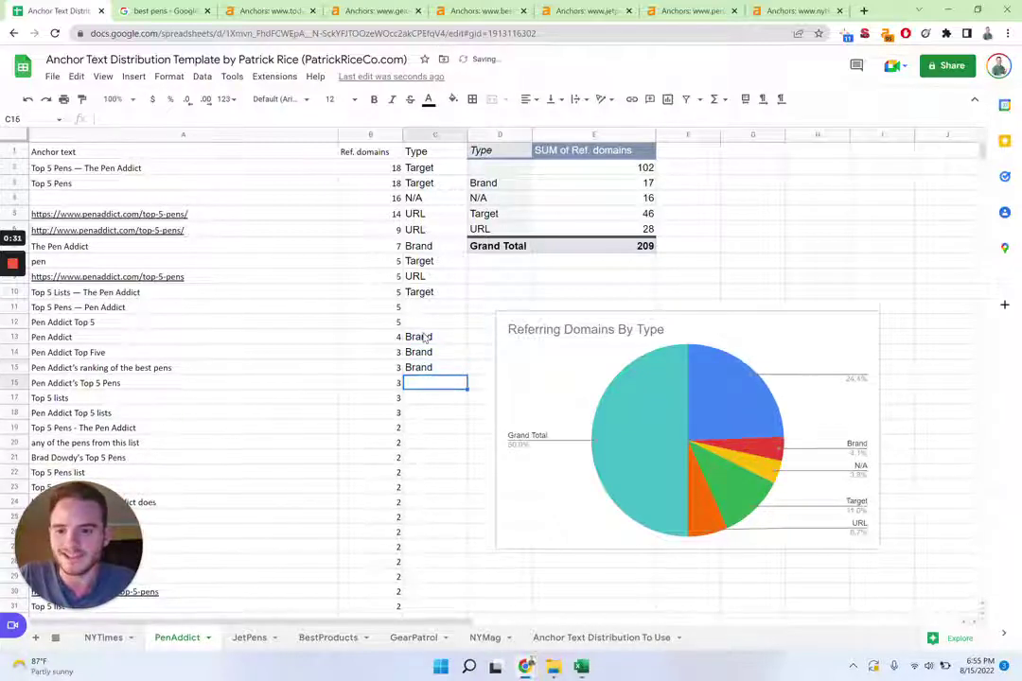
scroll(425, 338, down, 2)
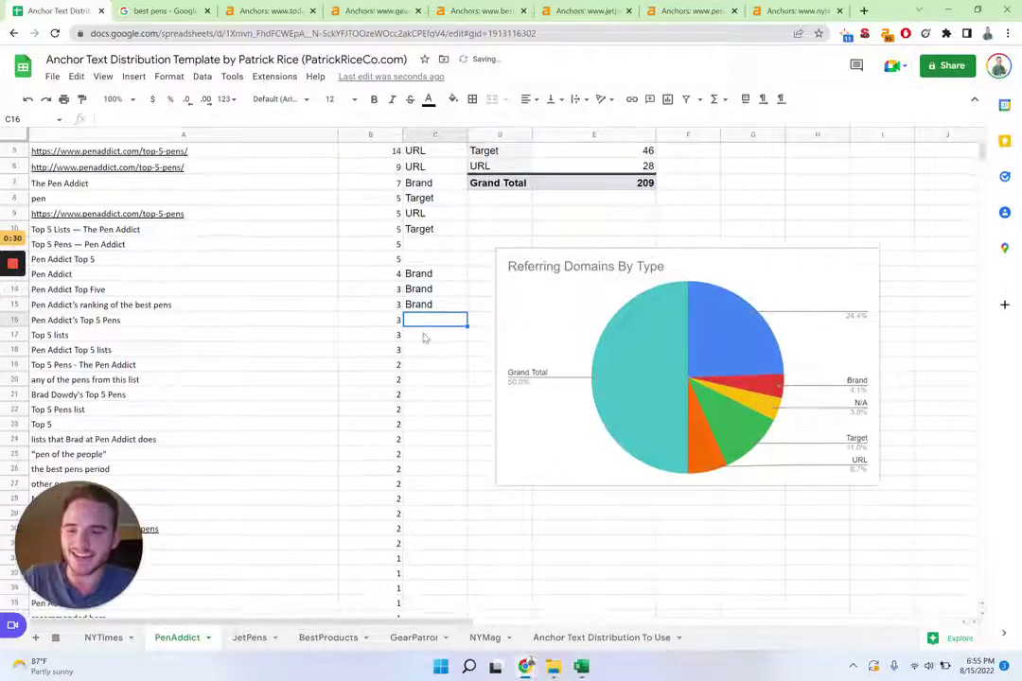
Open the JetPens sheet and review its Type labels in C2:C23 and C27:C29
click(247, 637)
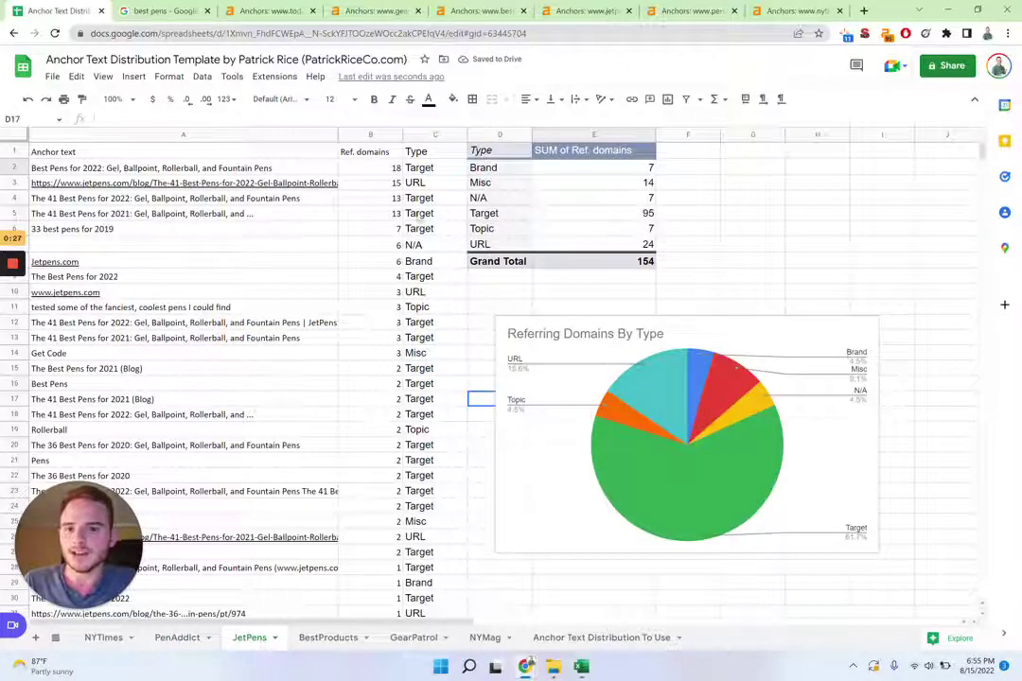
drag(419, 168, 419, 494)
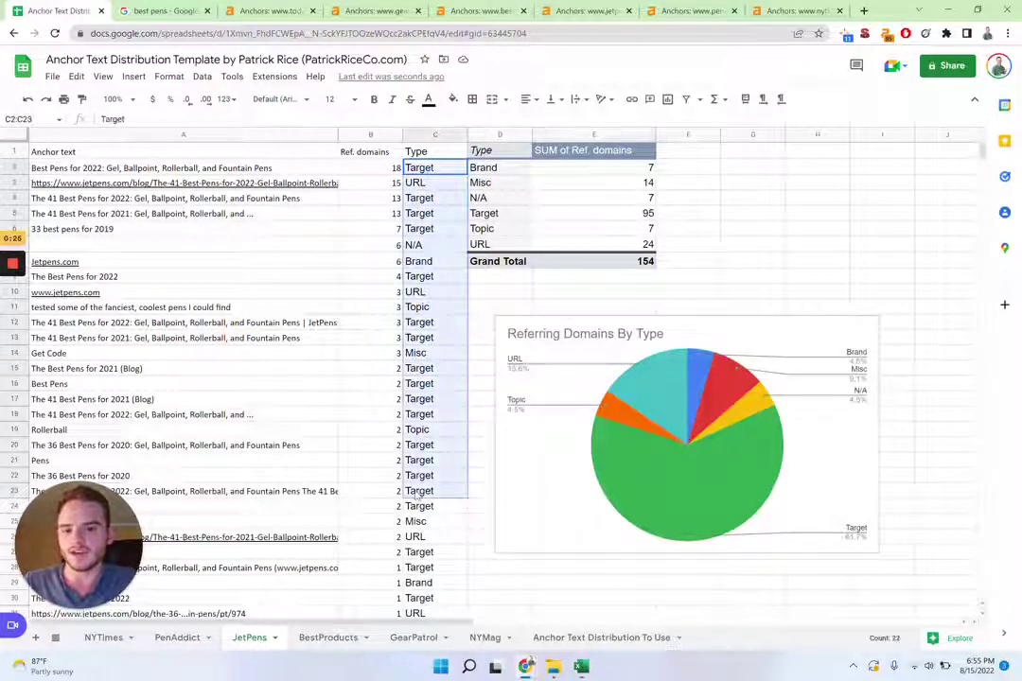
scroll(419, 493, down, 6)
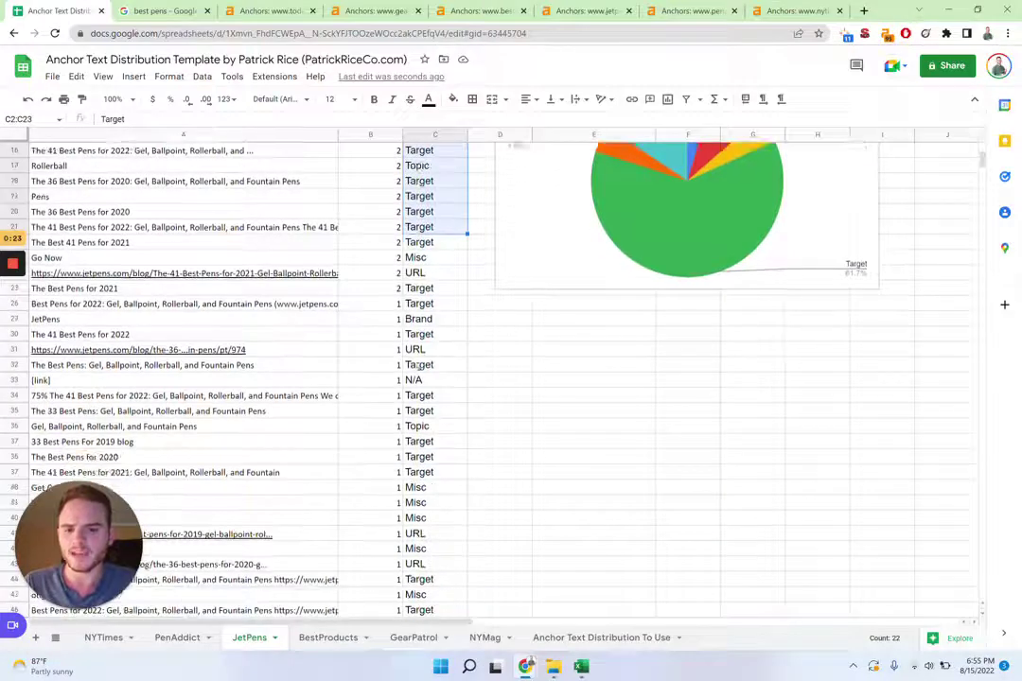
drag(419, 288, 419, 319)
scroll(431, 267, up, 6)
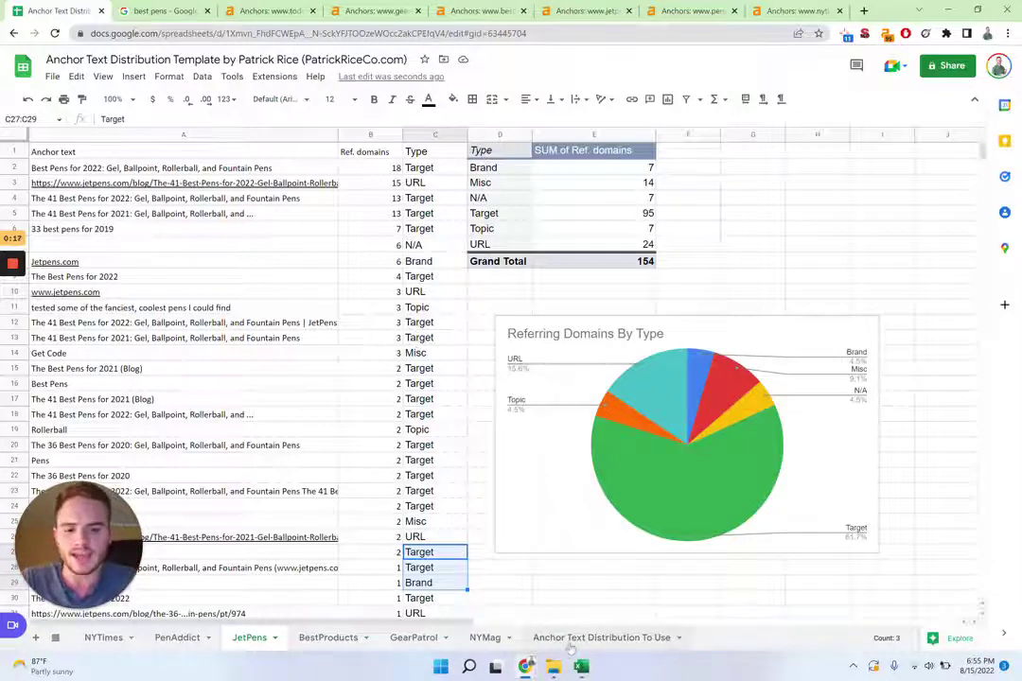
Pass the BestProducts and GearPatrol sheets to the summary, showing the Average pie chart with Target at 80.00
click(328, 637)
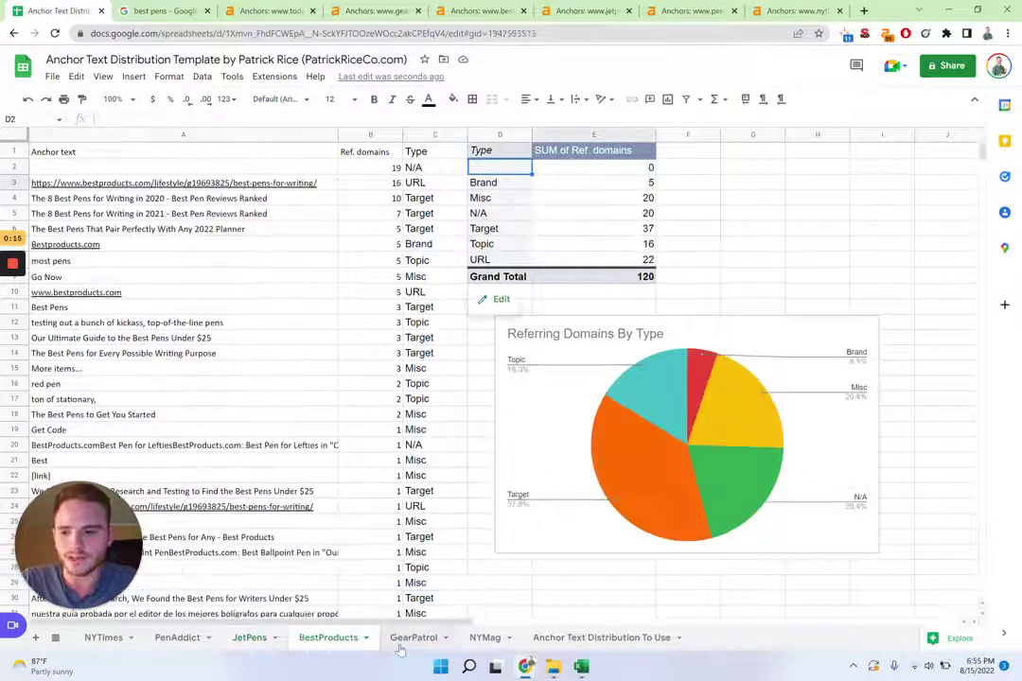
click(413, 637)
click(563, 636)
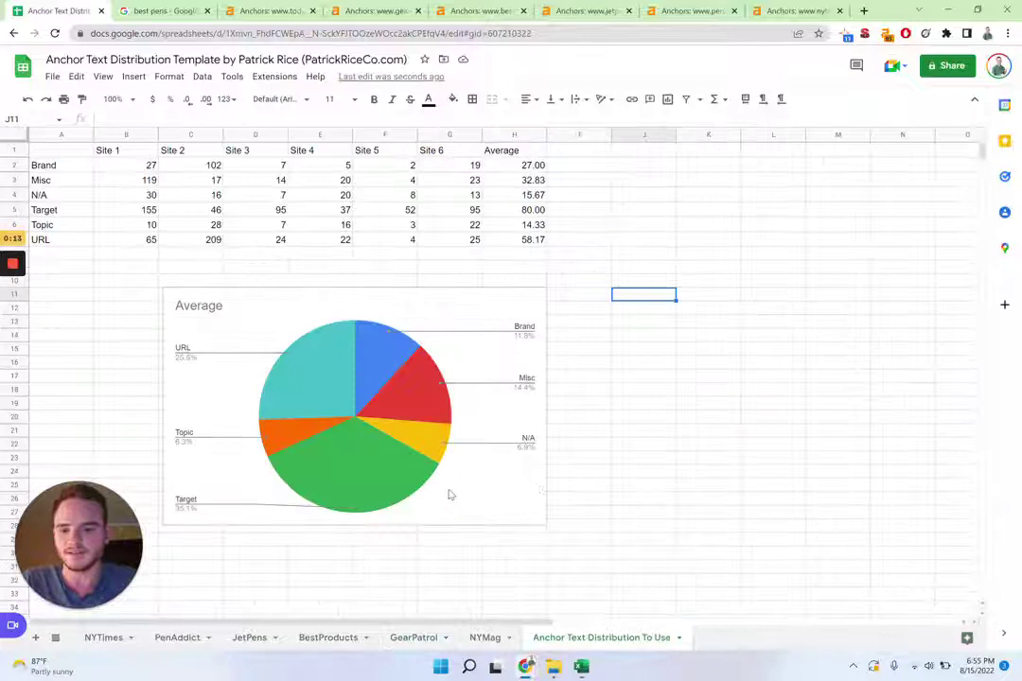
scroll(450, 493, down, 1)
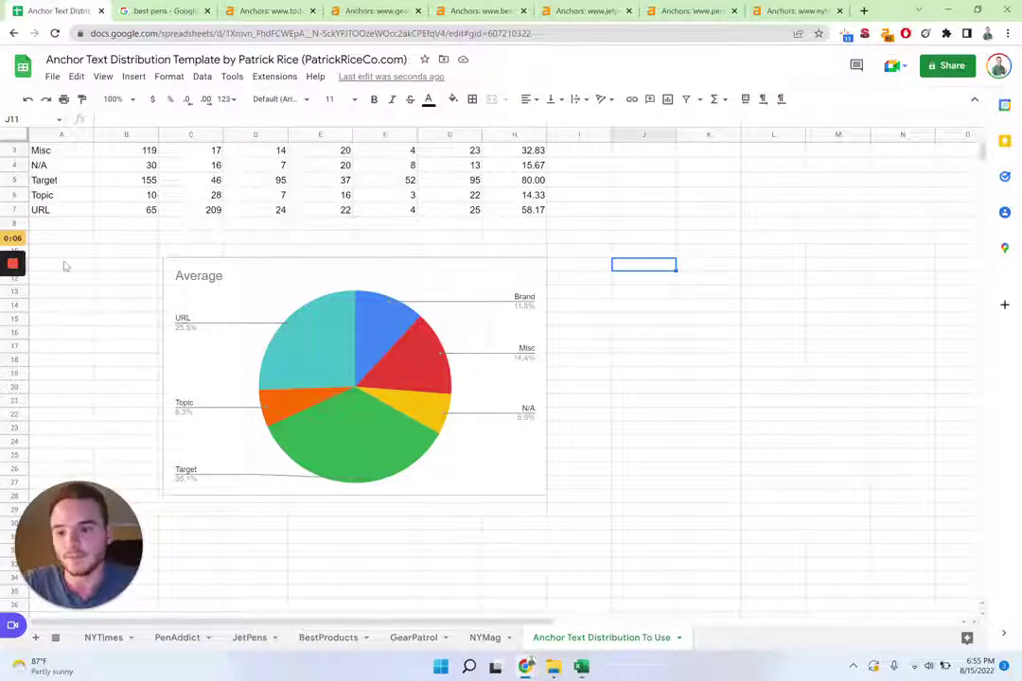
mouse_move(19, 267)
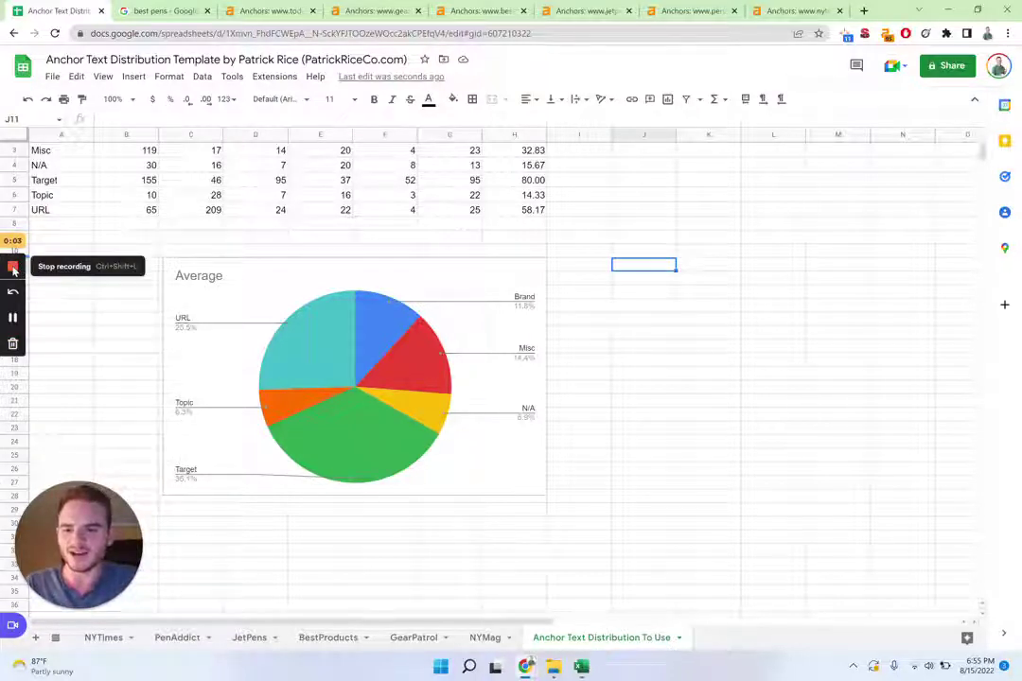